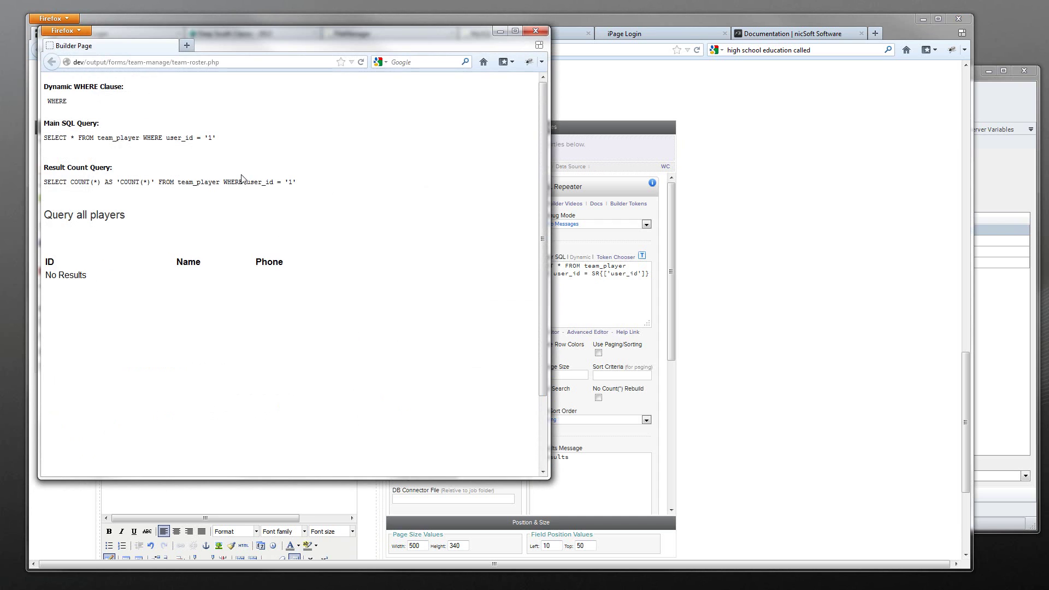
Review the main SQL query in the roster preview, close the preview and check the team_player table's columns in dbForge Studio
drag(241, 138, 38, 138)
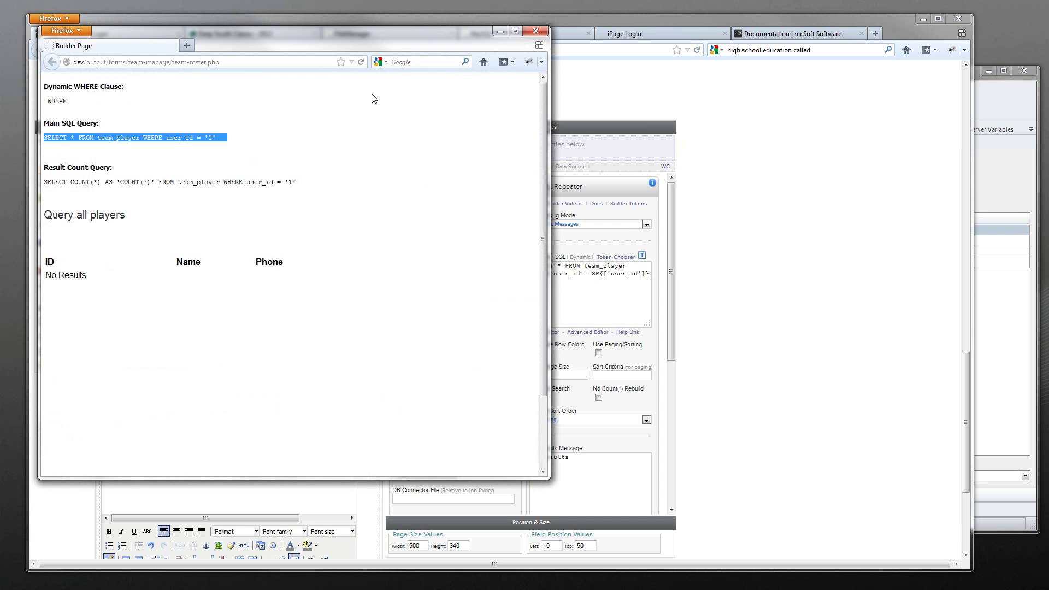
click(532, 28)
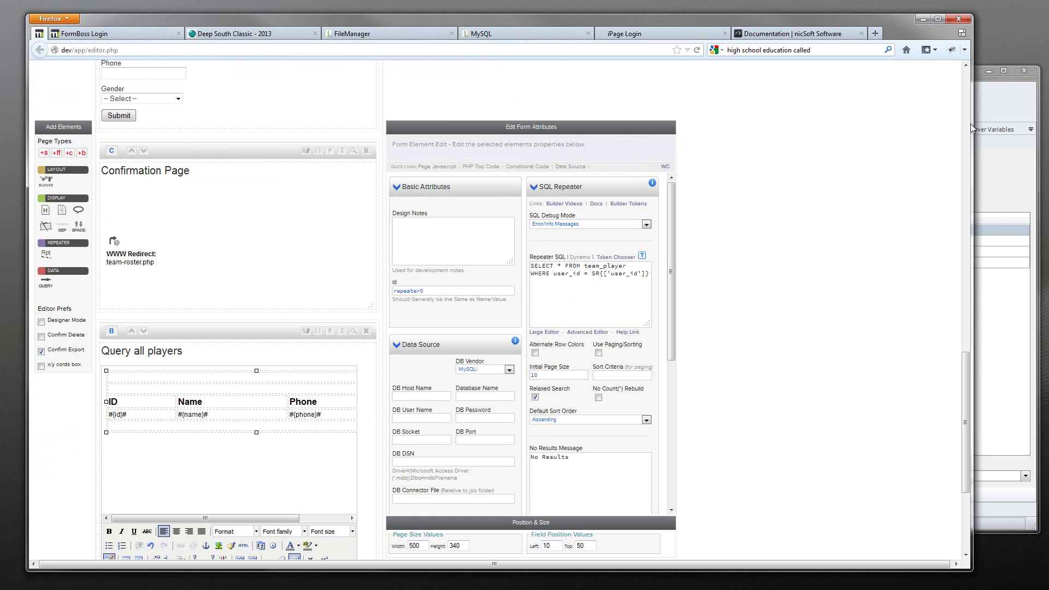
click(1005, 153)
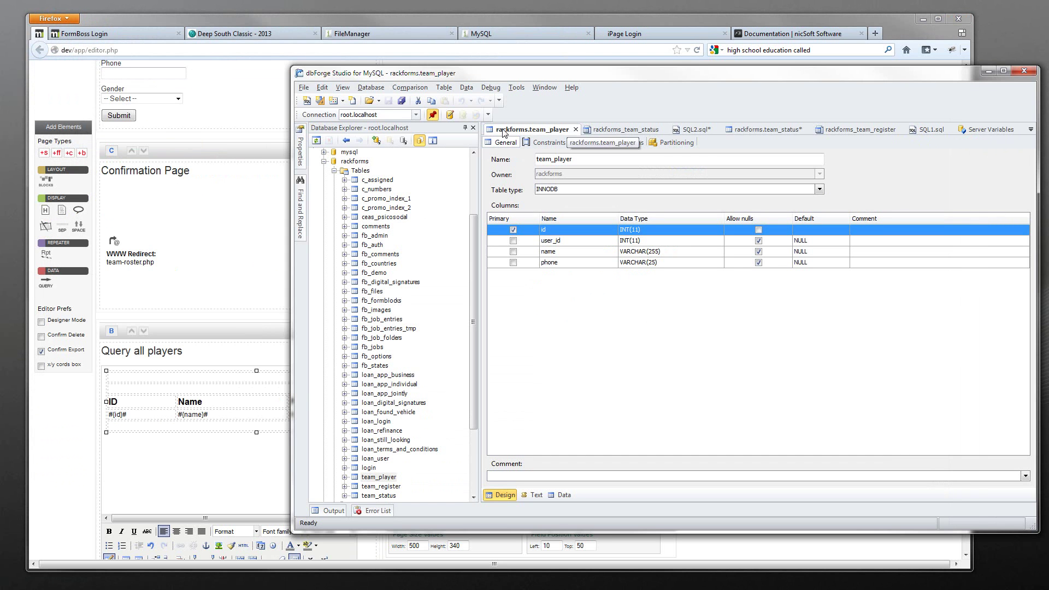
Back in the form editor, clear the default value of the Add Player form's Player Name field
click(280, 207)
scroll(274, 207, up, 5)
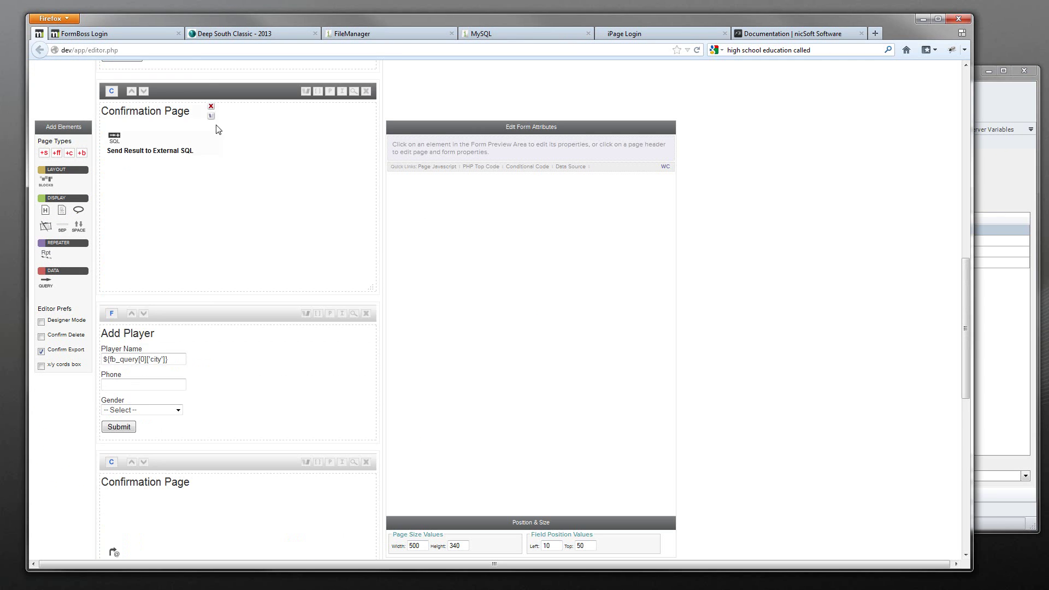
click(159, 313)
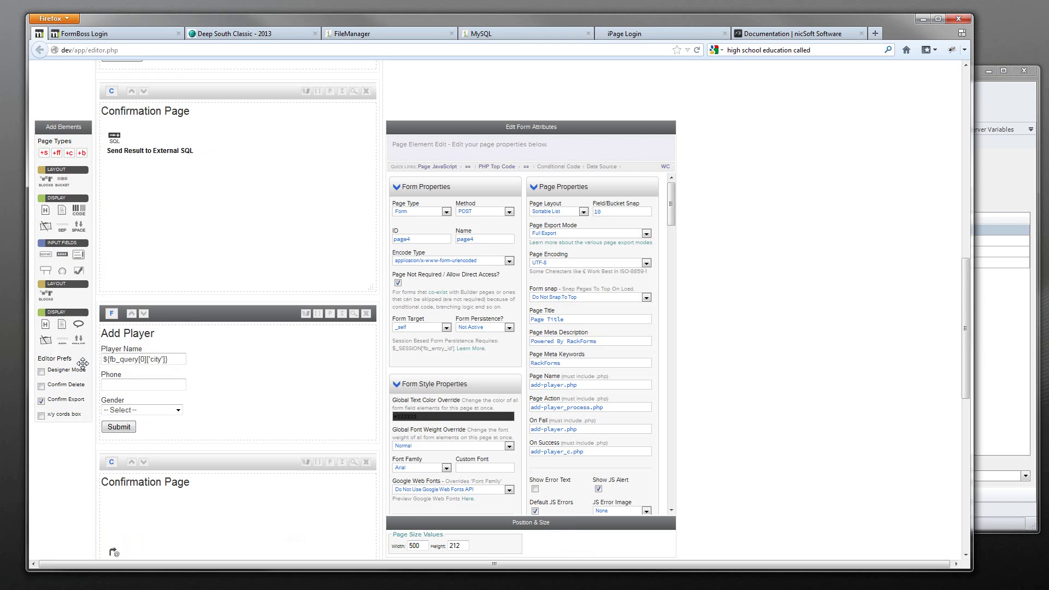
click(201, 348)
triple_click(461, 370)
key(BackSpace)
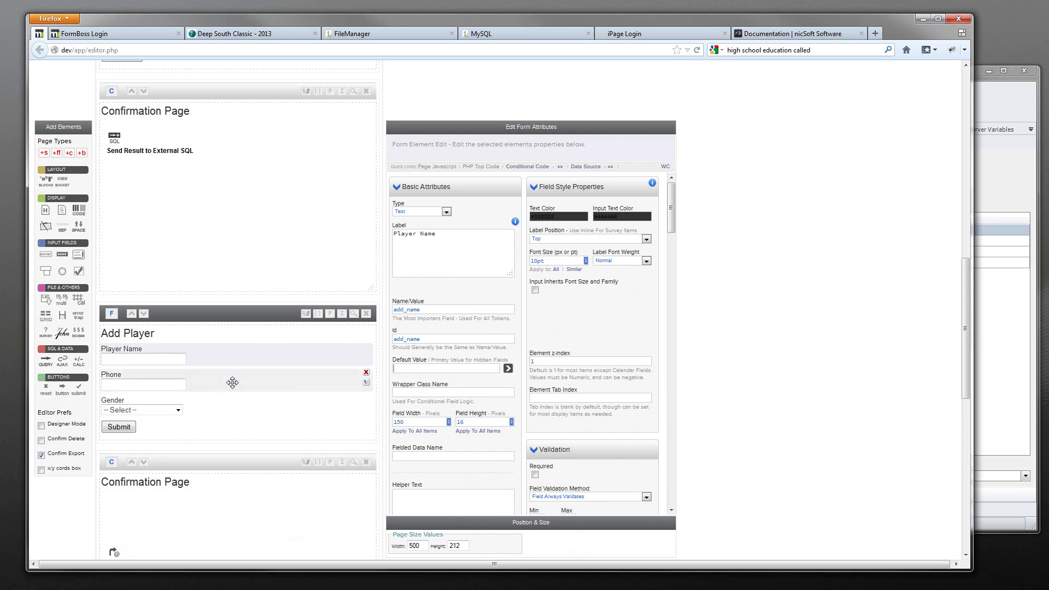
Check the team_player columns in dbForge Studio and delete the Gender field from the Add Player form in the editor
click(987, 179)
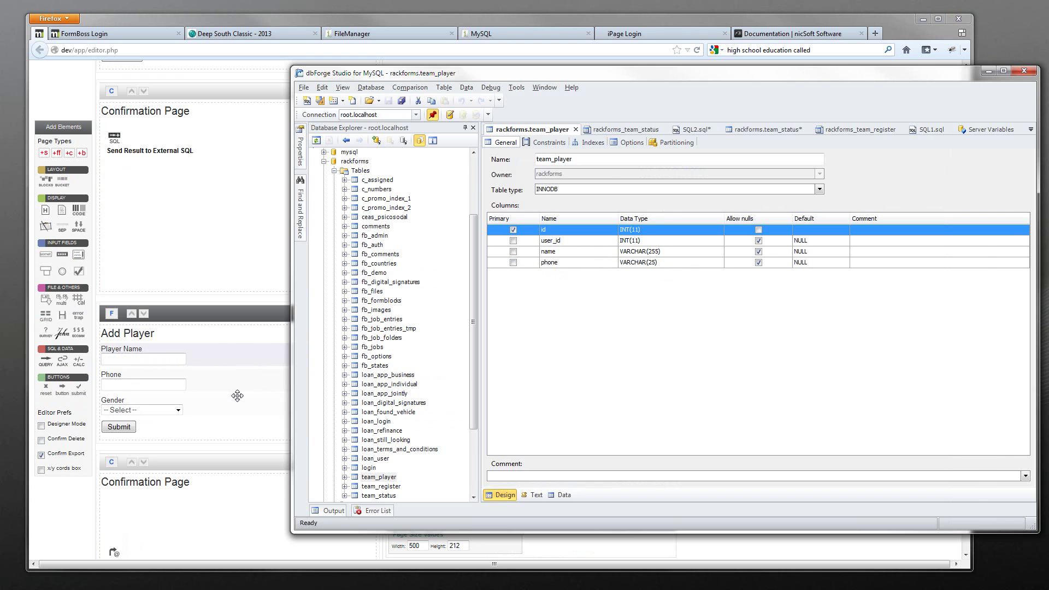
click(361, 398)
click(365, 398)
click(487, 269)
scroll(210, 353, down, 2)
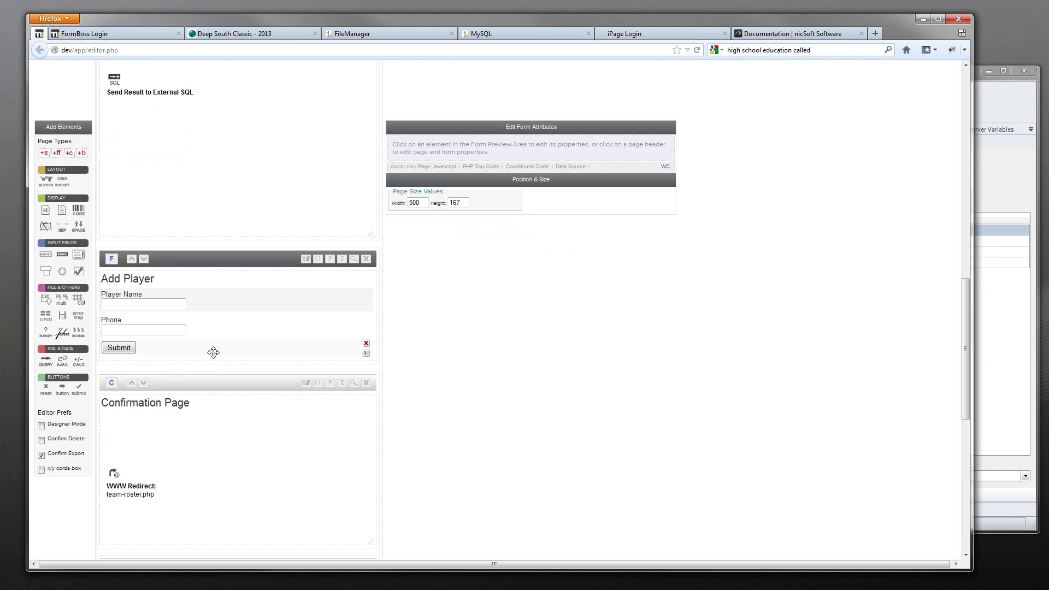
Add a Send Result to External SQL (SQL+) element to the confirmation page after Add Player, placed above the WWW Redirect
scroll(213, 352, down, 2)
click(142, 418)
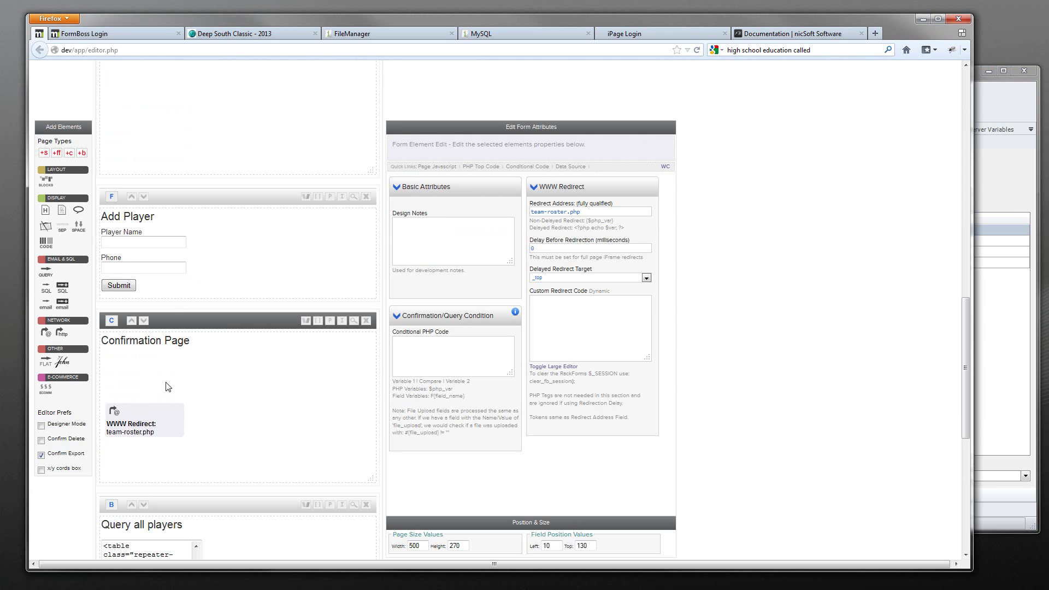
click(62, 287)
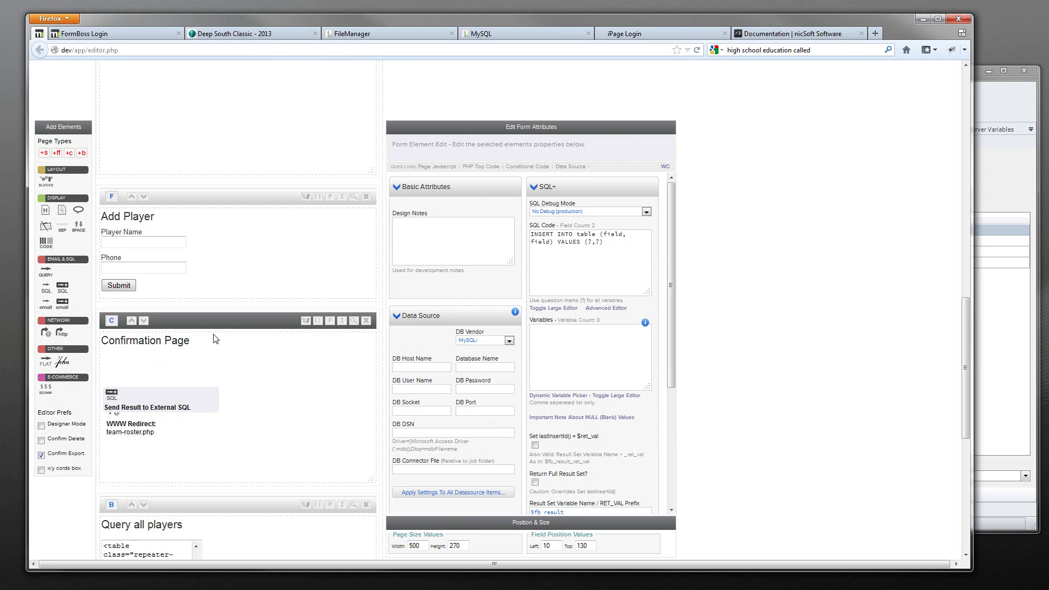
drag(134, 395, 138, 372)
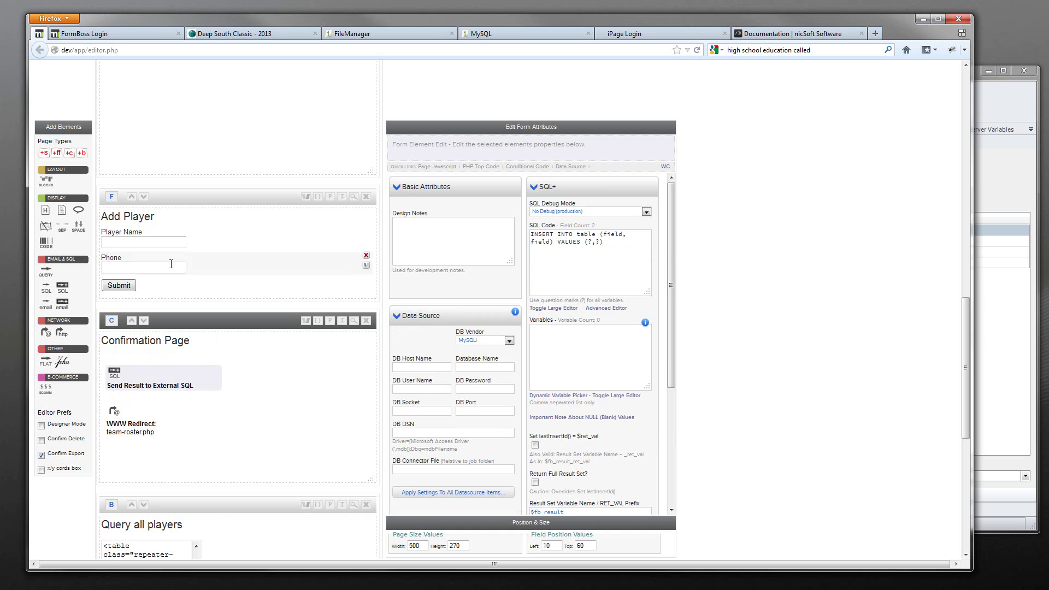
Check the Player Name and Phone fields, and set the SQL+ element's code to insert into team_player(name, phone) VALUES (?,?)
click(204, 239)
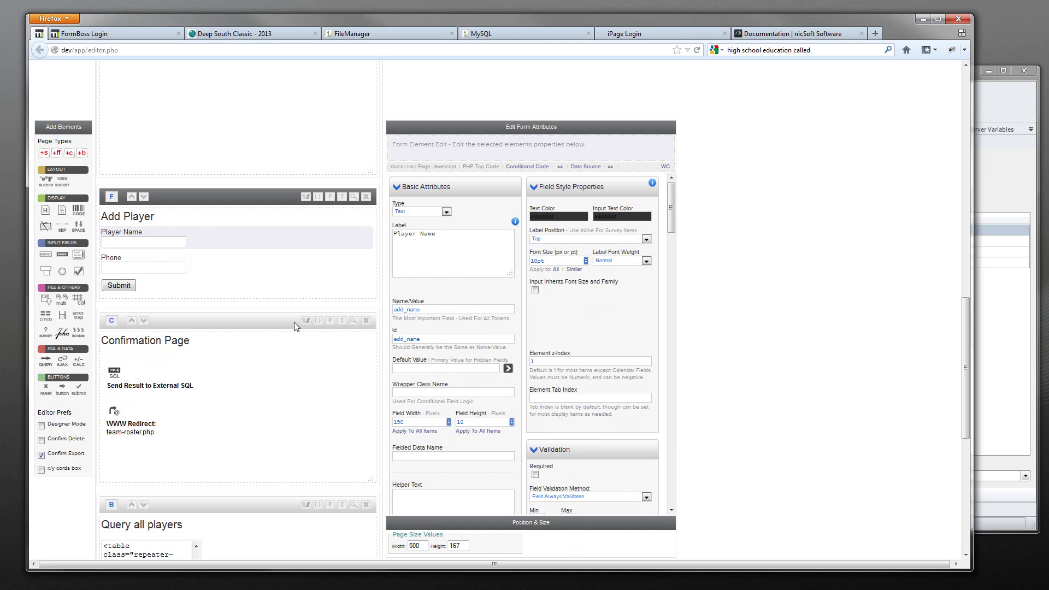
click(192, 257)
click(172, 376)
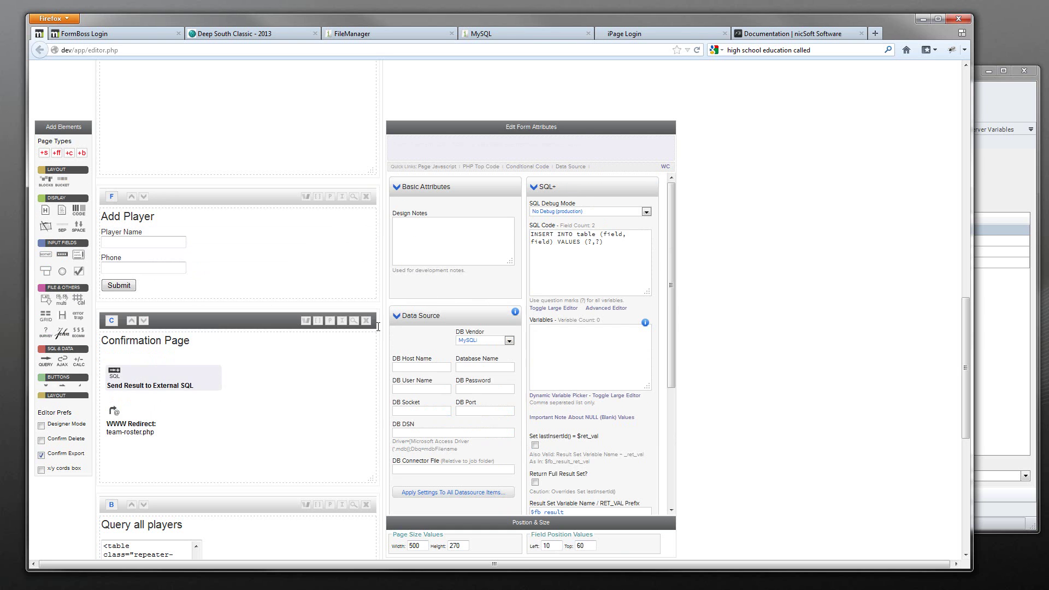
double_click(590, 235)
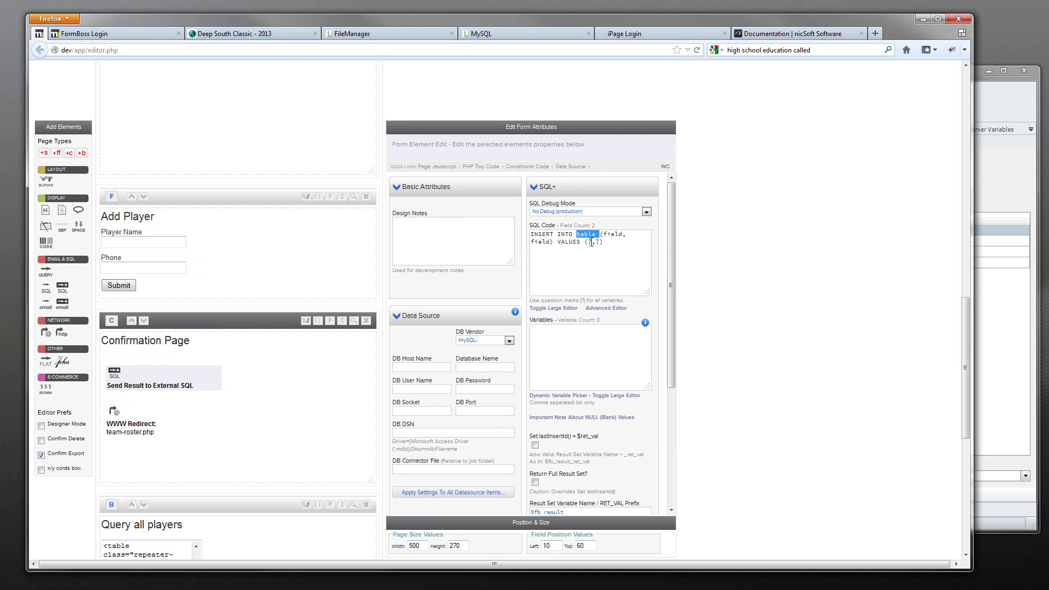
text(team_player)
key(shift+End)
text(name, phone)
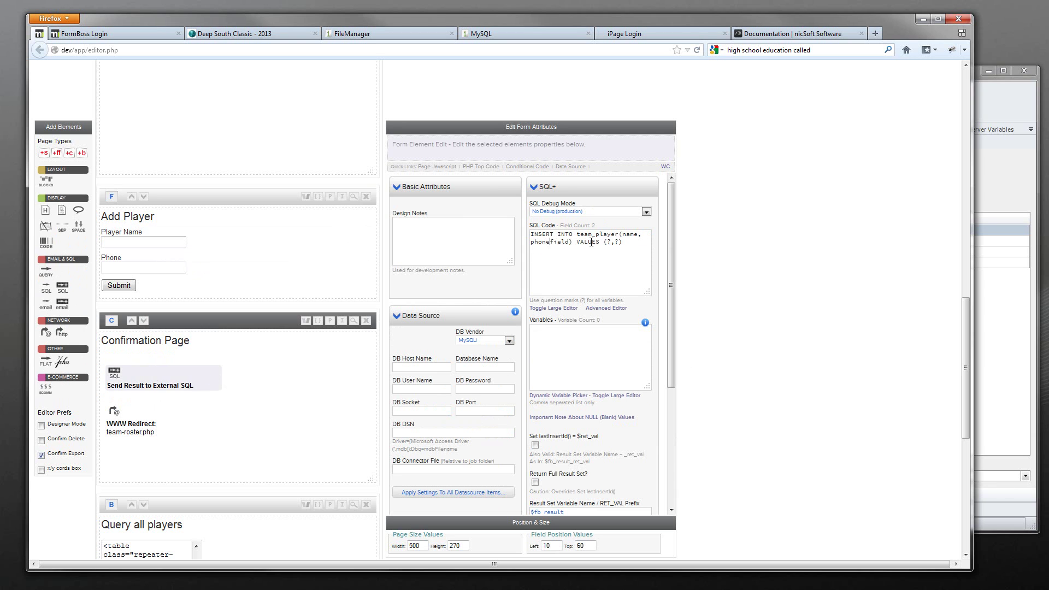
key(Delete)
key(Delete)
key(Delete)
key(Delete)
key(Delete)
Insert the add_name and add_phone dynamic variables into the SQL+ element's variable list
click(564, 395)
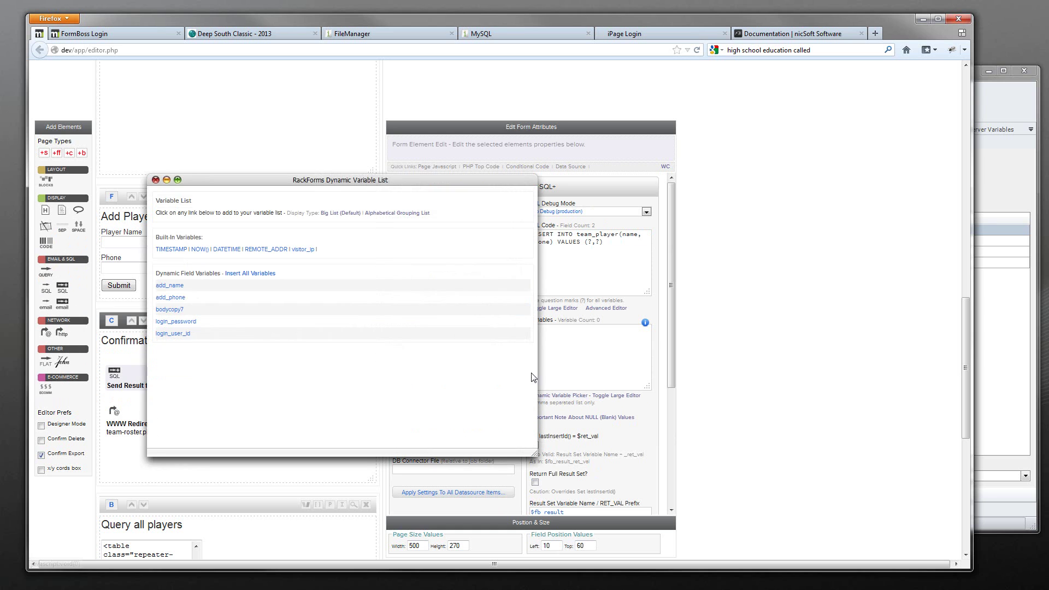
click(170, 286)
click(170, 297)
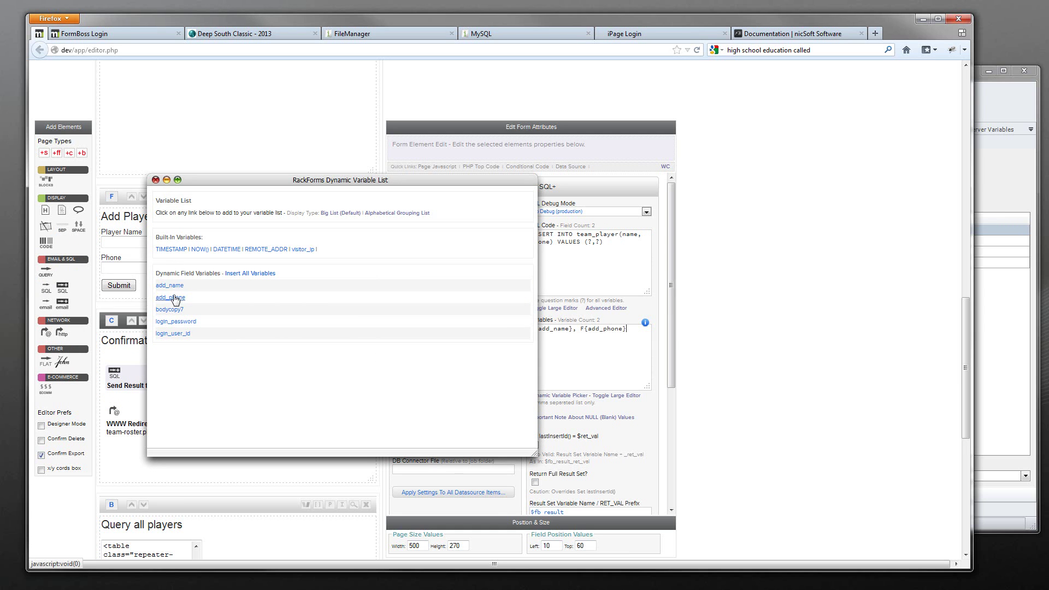
click(156, 180)
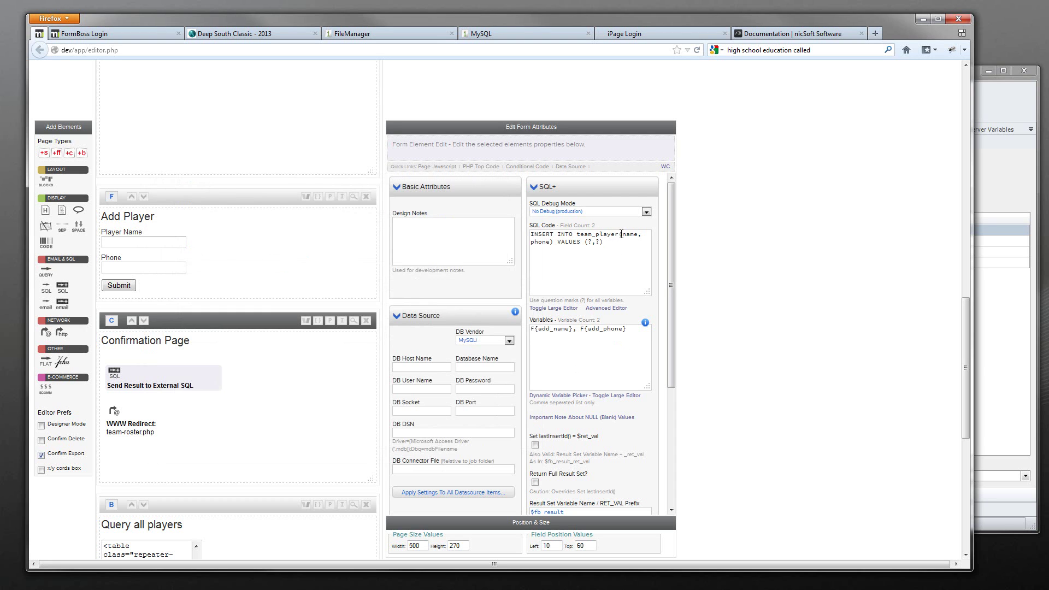
Add user_id as the INSERT's first column and SR{['user_id']}, taken from the roster repeater's query, as the first variable
text(user_id,)
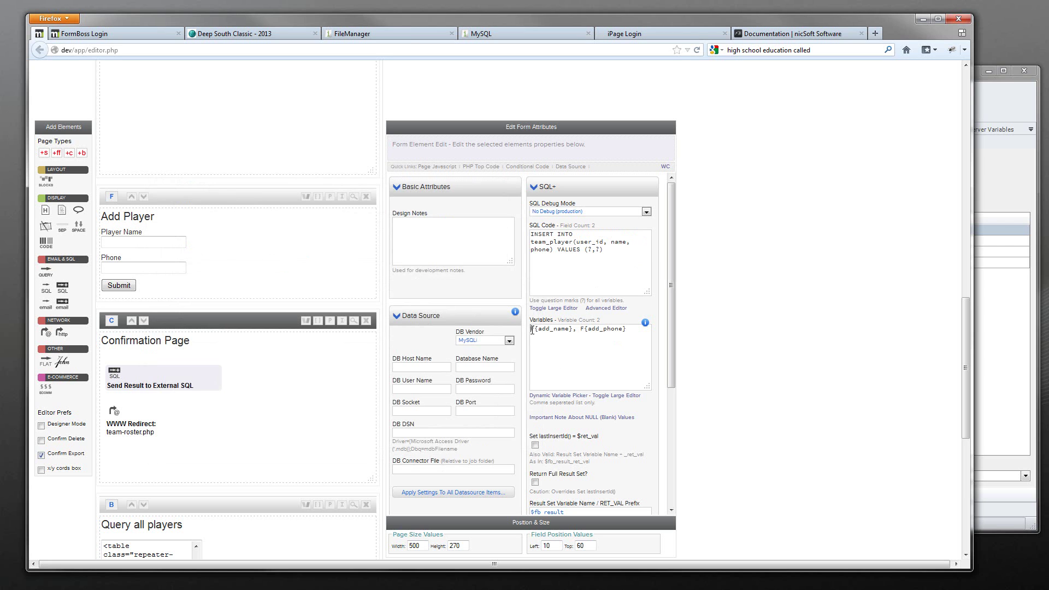
mouse_move(646, 324)
click(148, 549)
scroll(170, 435, down, 4)
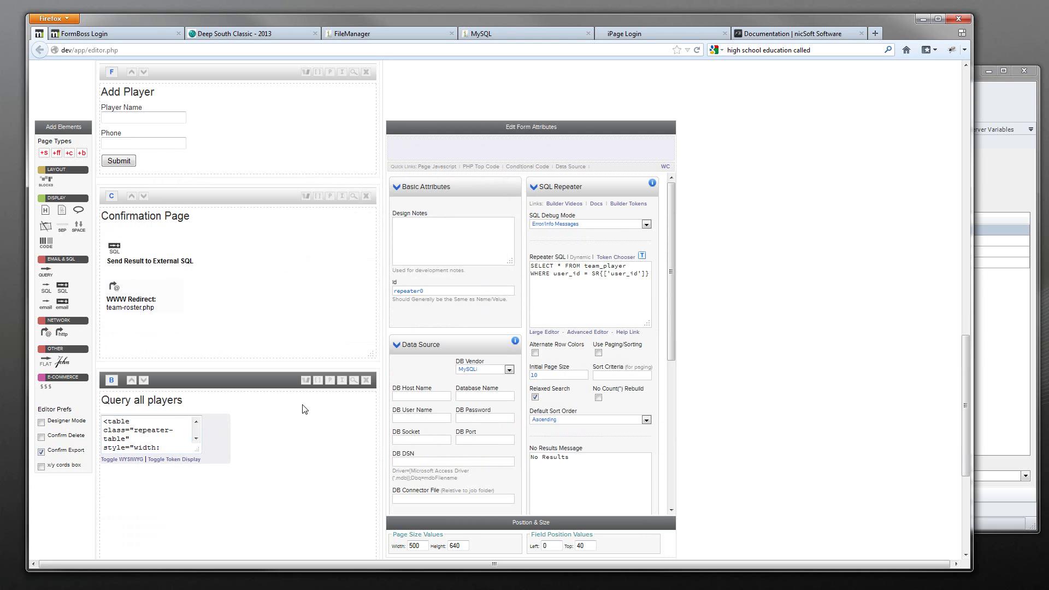
drag(592, 276, 639, 275)
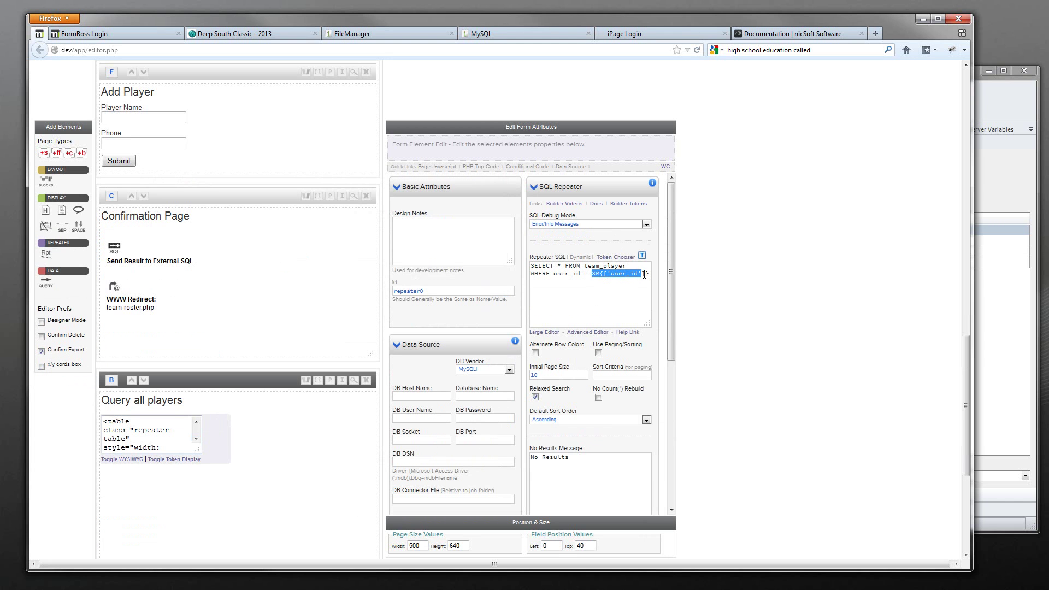
click(150, 256)
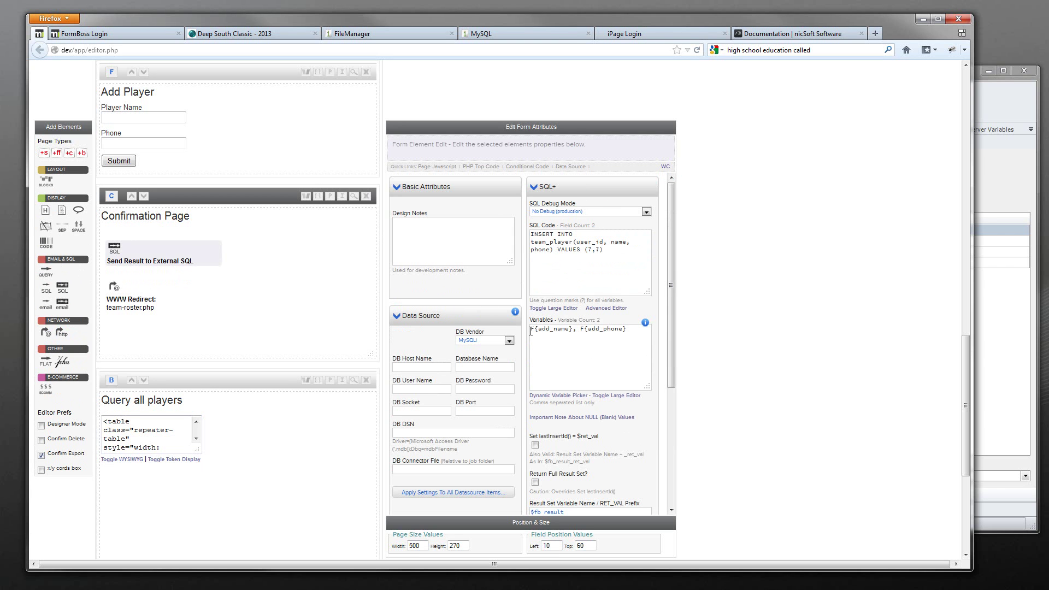
text(SR{['user_id']})
text(,)
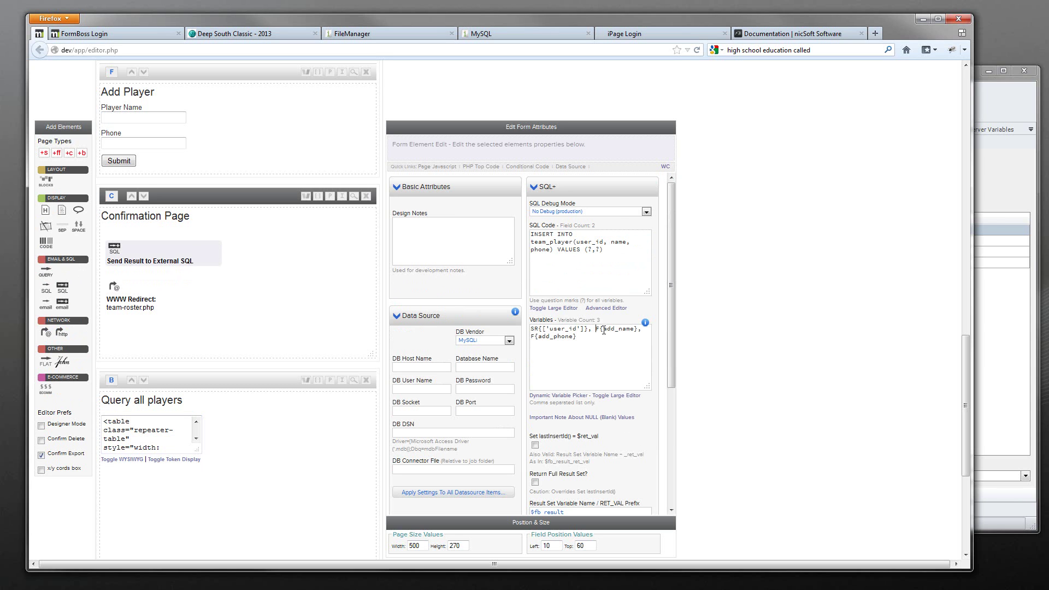
Check the redirect and roster page settings, and extend the SQL+ insert statement's placeholders to VALUES (?,?,?)
click(150, 307)
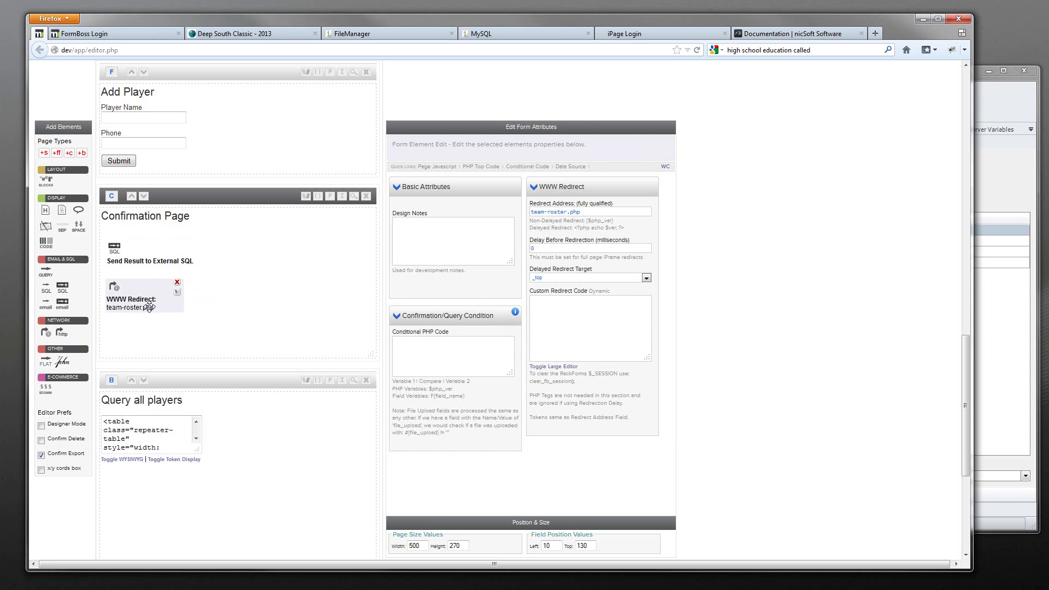
scroll(241, 321, down, 3)
click(254, 249)
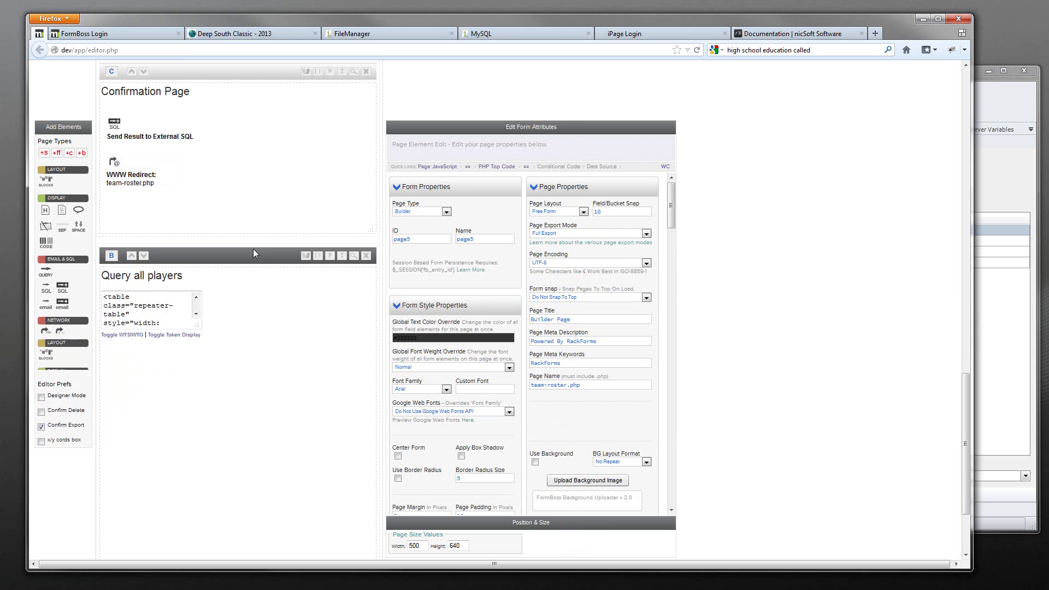
scroll(255, 247, up, 3)
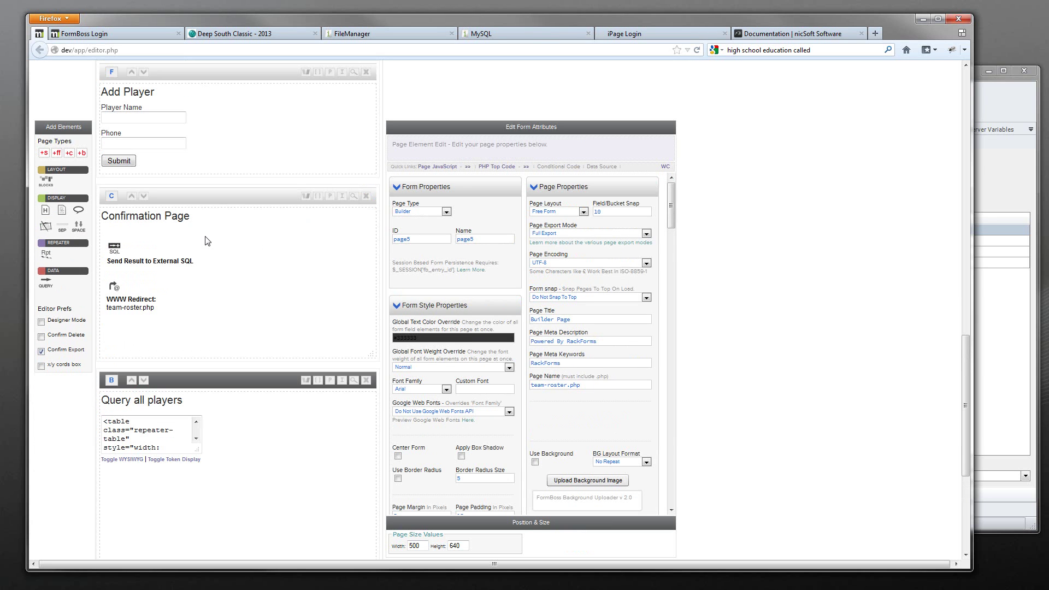
scroll(197, 168, up, 2)
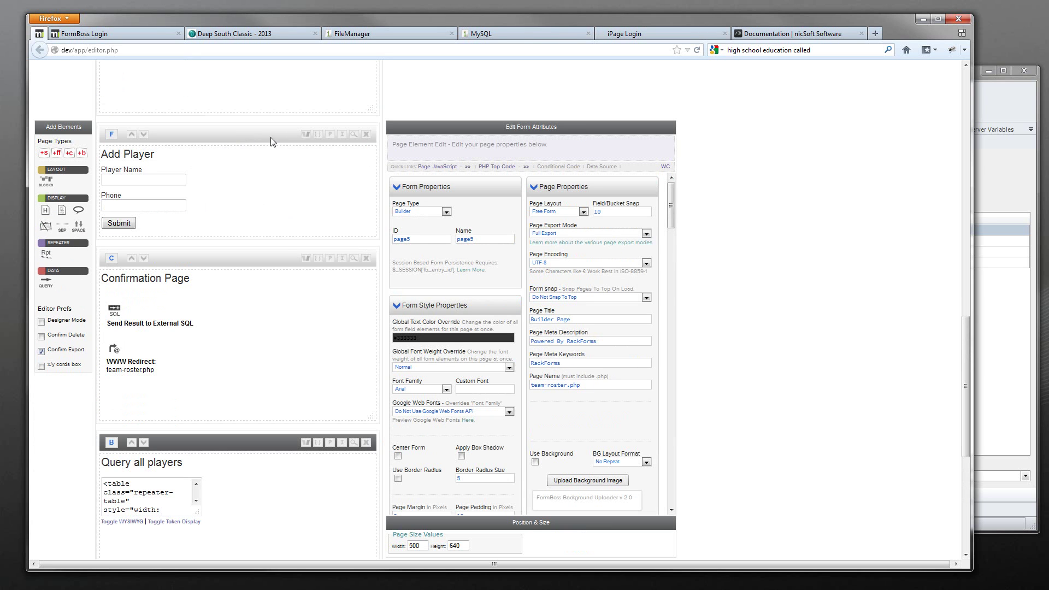
scroll(212, 389, down, 2)
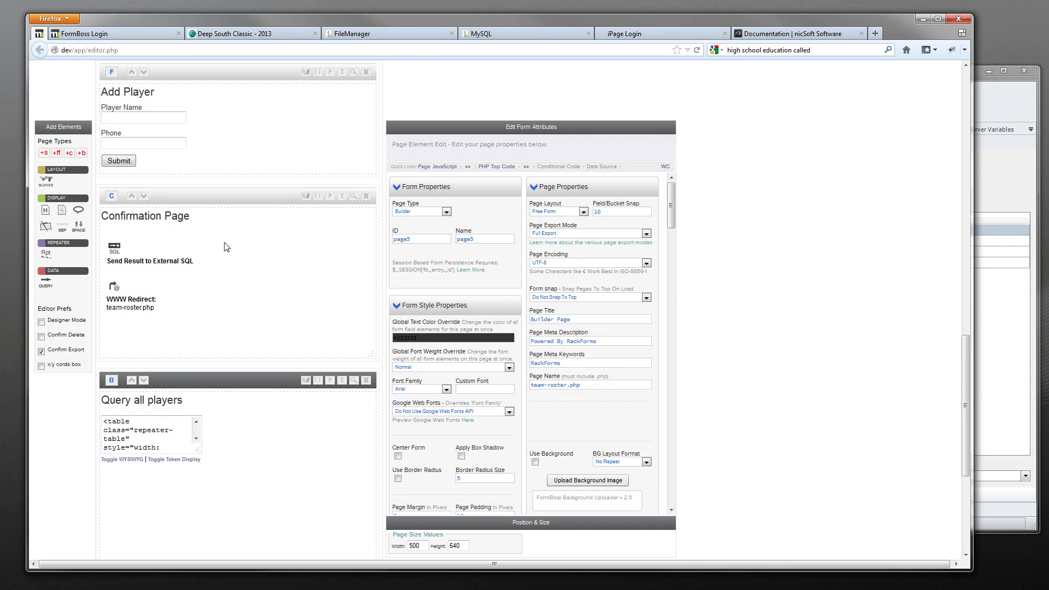
click(136, 266)
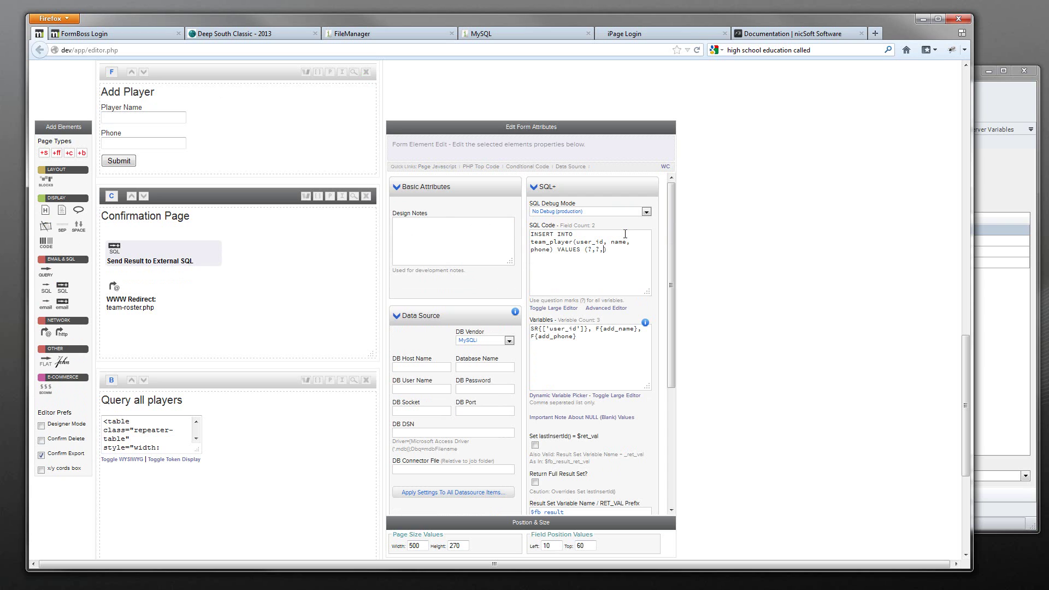
drag(588, 250, 608, 250)
Preview the Add Player page, fill in the player's name and phone number, and submit the form
click(354, 72)
click(76, 108)
click(77, 116)
click(68, 132)
click(68, 132)
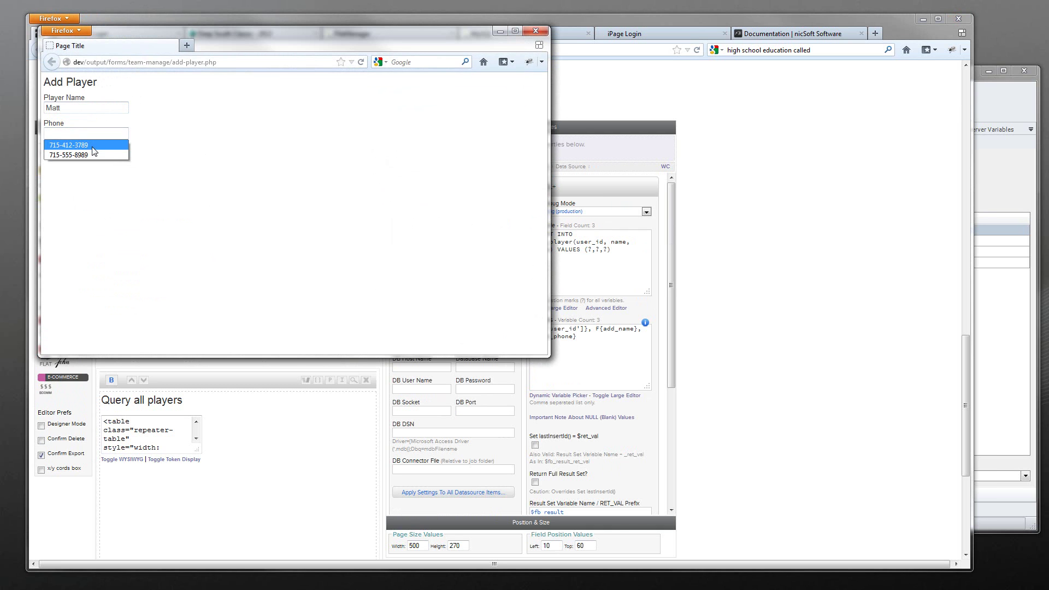
click(92, 147)
click(75, 151)
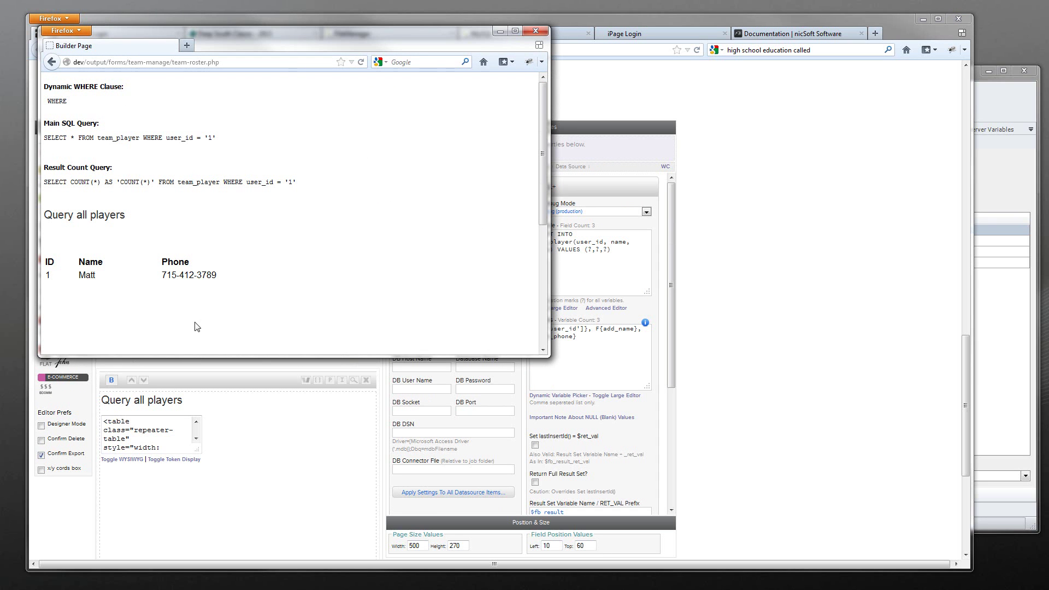
Close the roster preview and set the Query all players repeater's SQL debug mode to No Debug (production)
drag(227, 276, 228, 252)
click(227, 252)
click(535, 31)
click(242, 390)
click(551, 224)
click(548, 231)
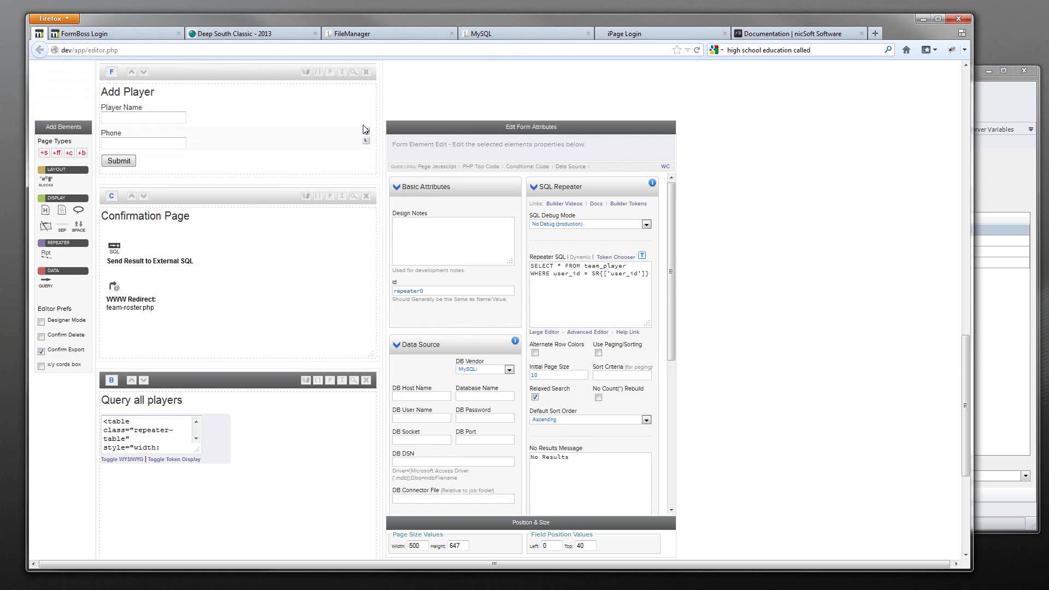
Copy the Add Player page's iFrame embed code to the clipboard
click(341, 73)
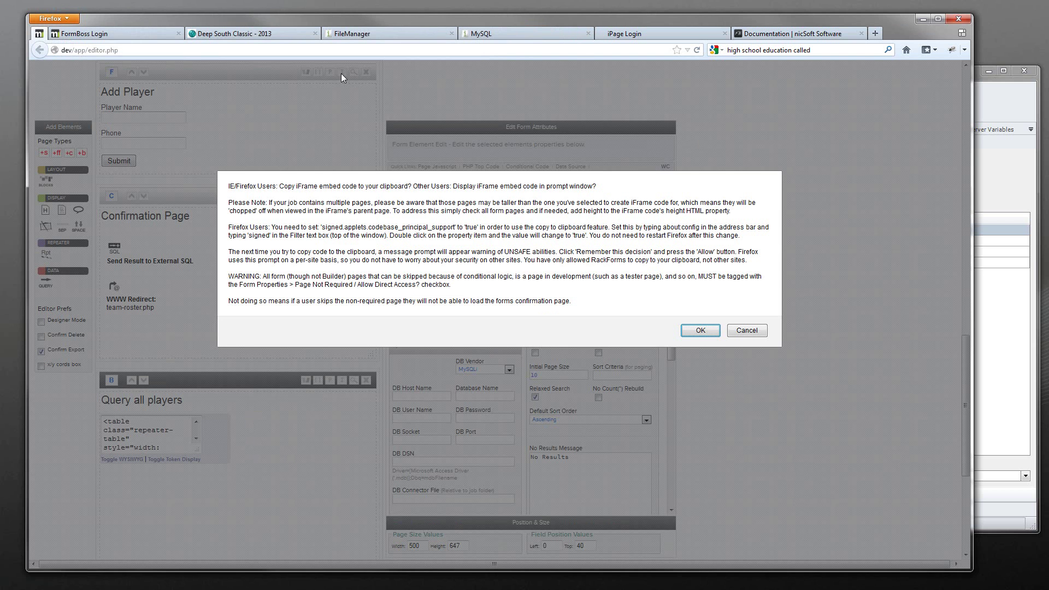
click(700, 330)
click(483, 264)
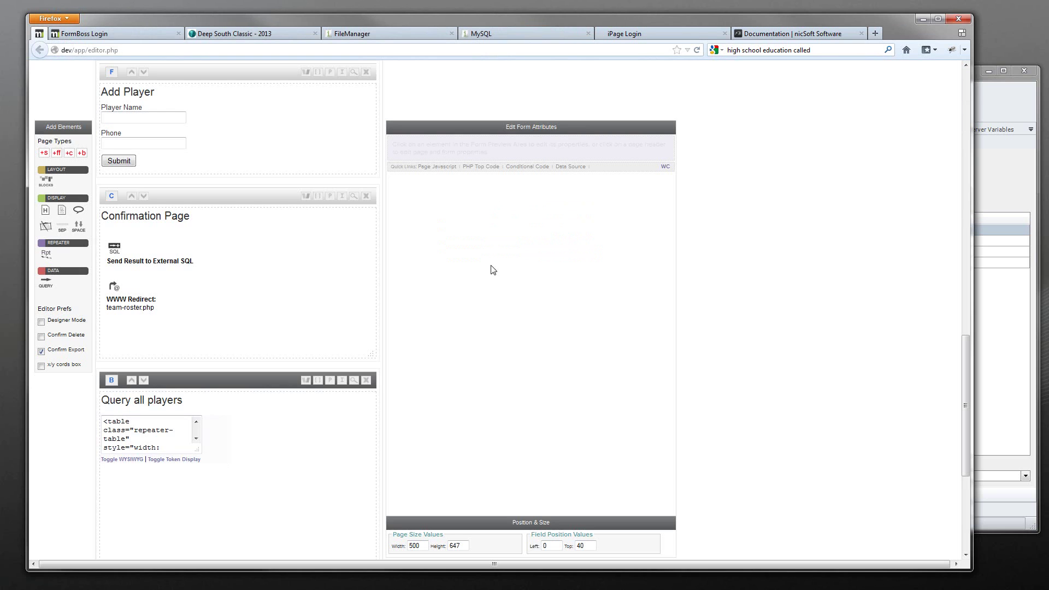
Paste the Add Player iFrame embed code into the Query all players repeater's HTML source, below the repeating player row
click(122, 460)
scroll(143, 362, down, 2)
click(142, 354)
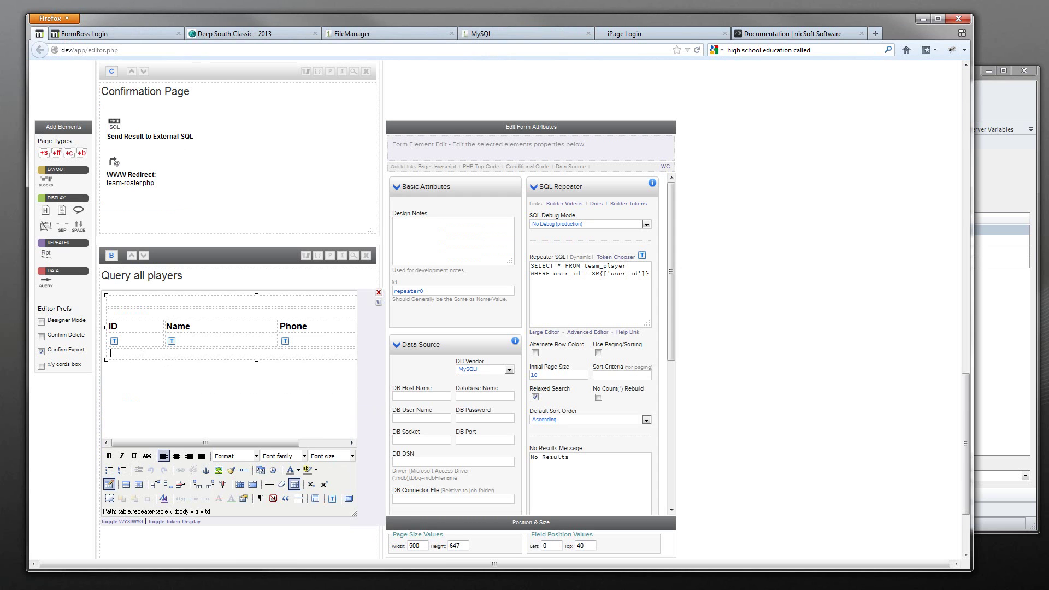
click(243, 470)
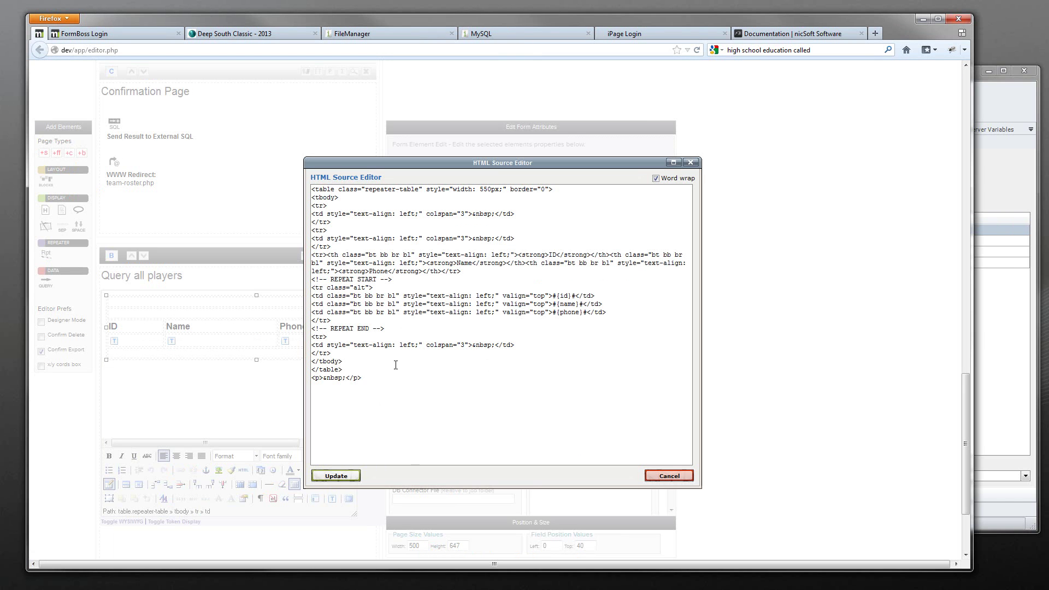
click(675, 478)
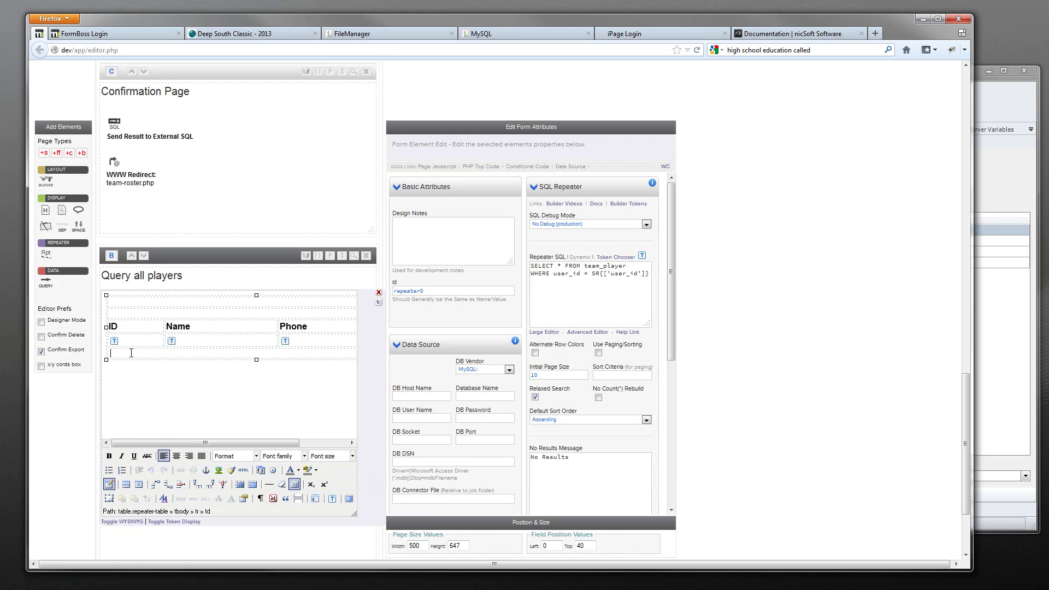
key(Return)
click(243, 470)
drag(365, 362, 316, 363)
text(<iframe id="fb-iframe-team-manage" name="fb-iframe-team-manage" class="rackforms-iframe" src="http://dev/output/forms/team-manage/add-player.php" height="247" width="507" frameborder="0" scrolling="no" ALLOWTRANSPARENCY="true"></iframe>)
click(337, 476)
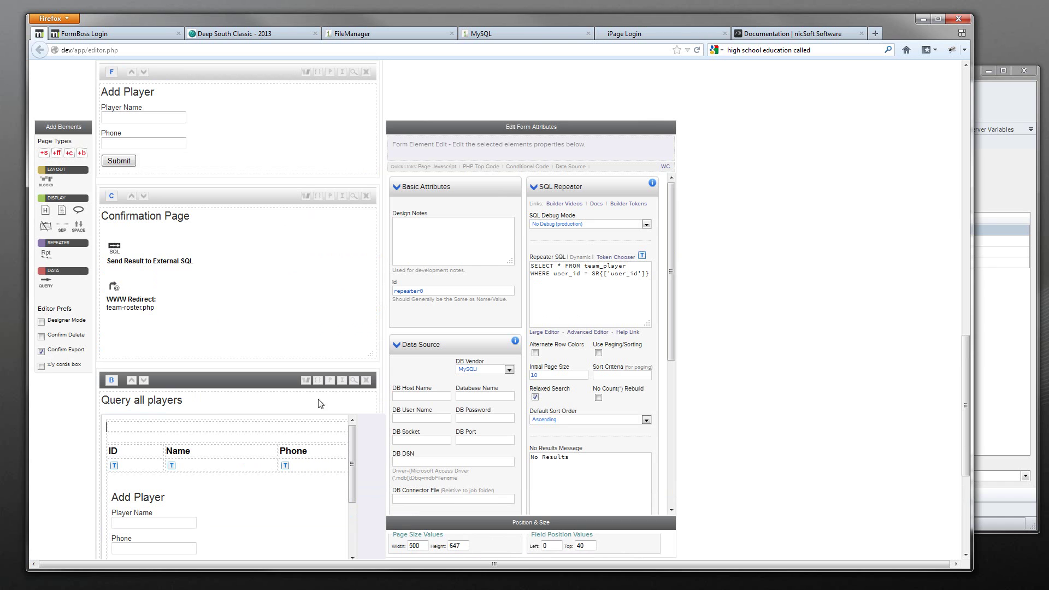
Preview the Query all players page and submit a second player's name and phone number through the embedded Add Player form
click(354, 379)
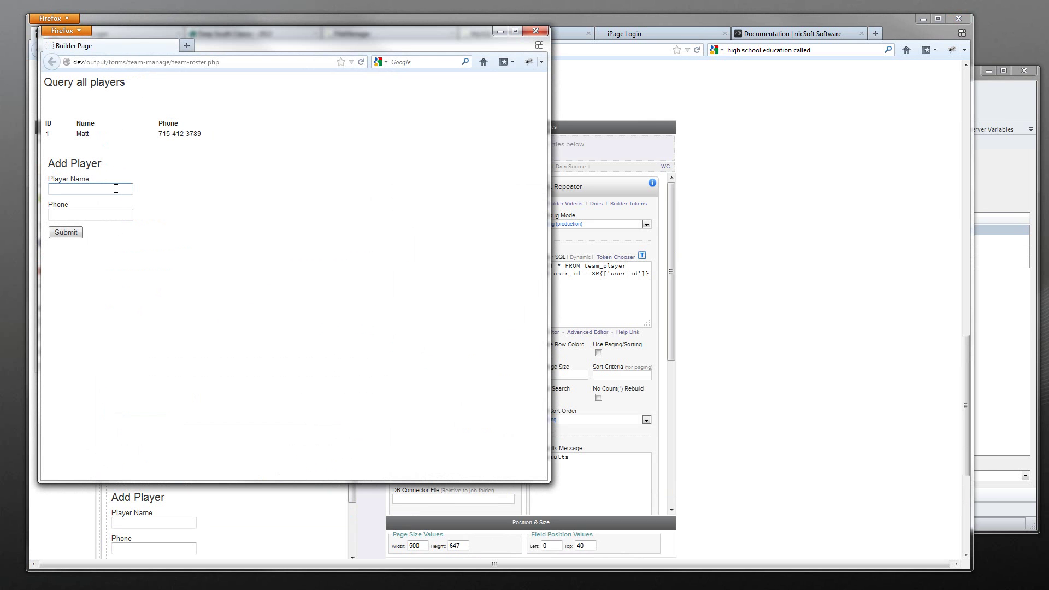
text(Steve)
key(Tab)
text(715-555)
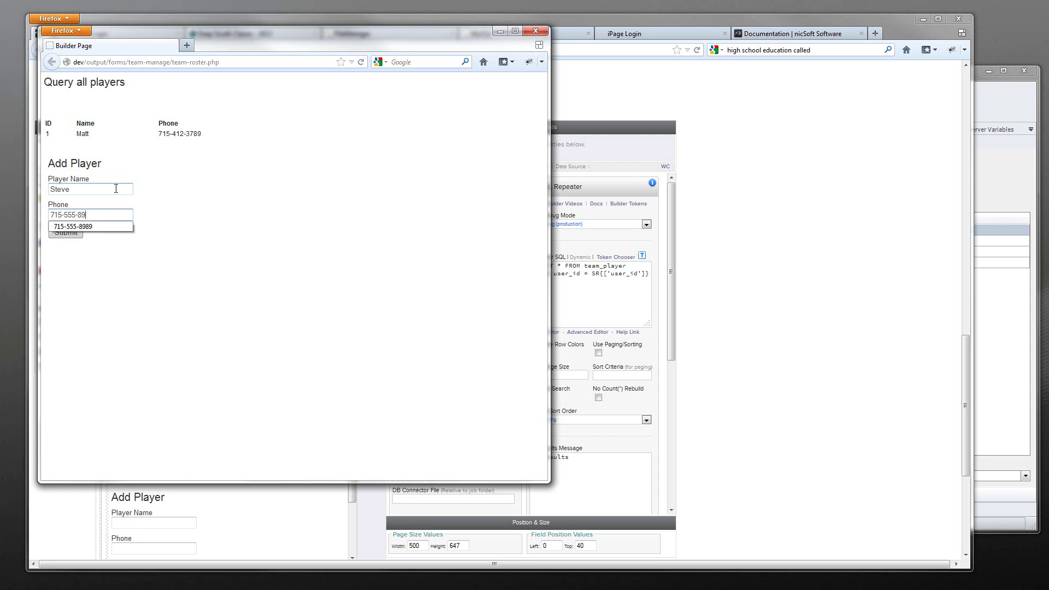
key(Return)
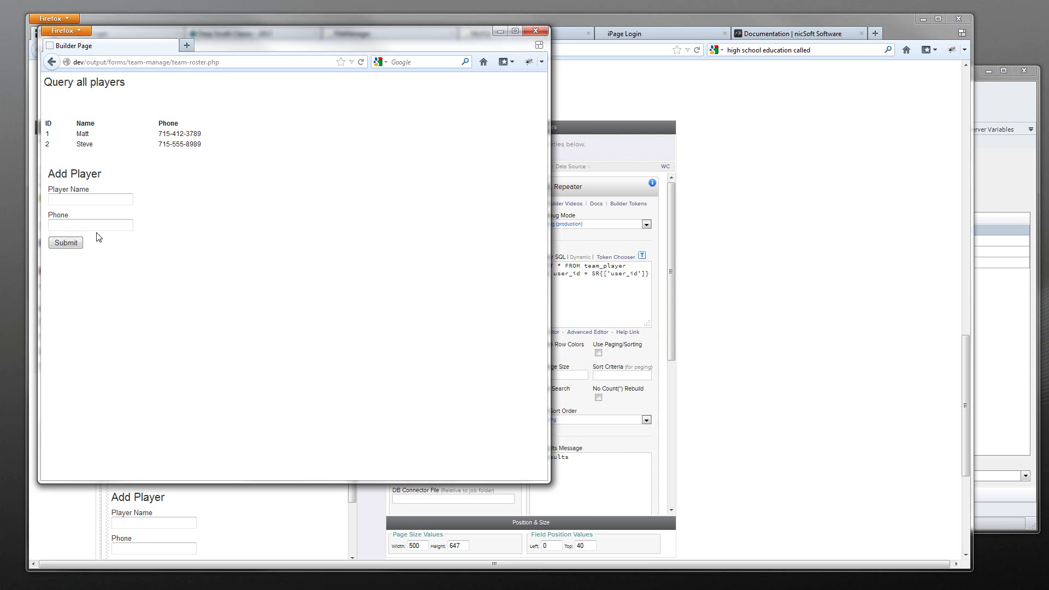
Check the player rows listed on the roster preview, and close the preview window
drag(204, 143, 74, 143)
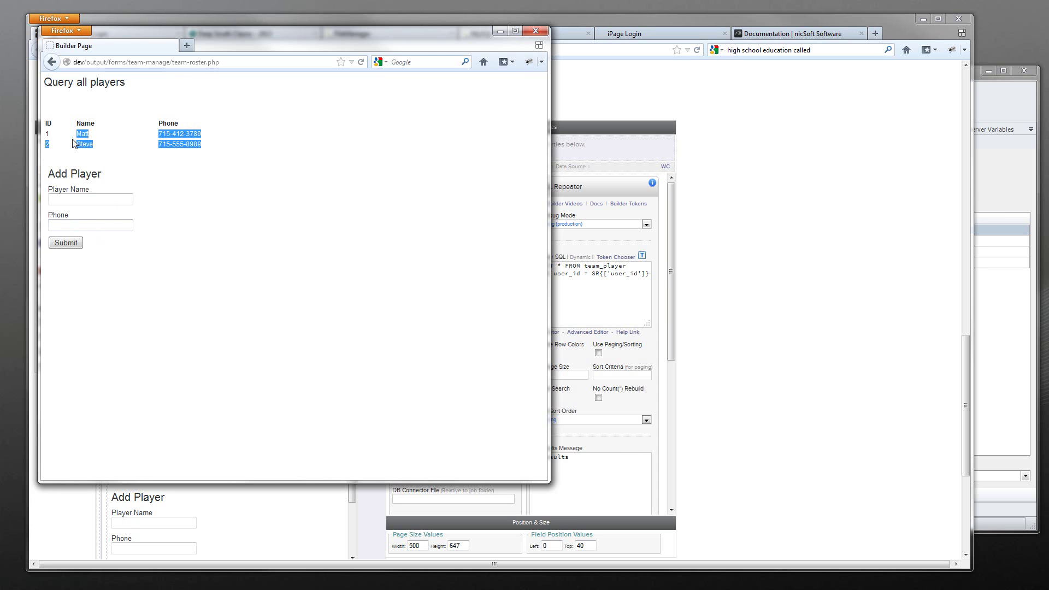
drag(277, 215, 182, 257)
click(216, 111)
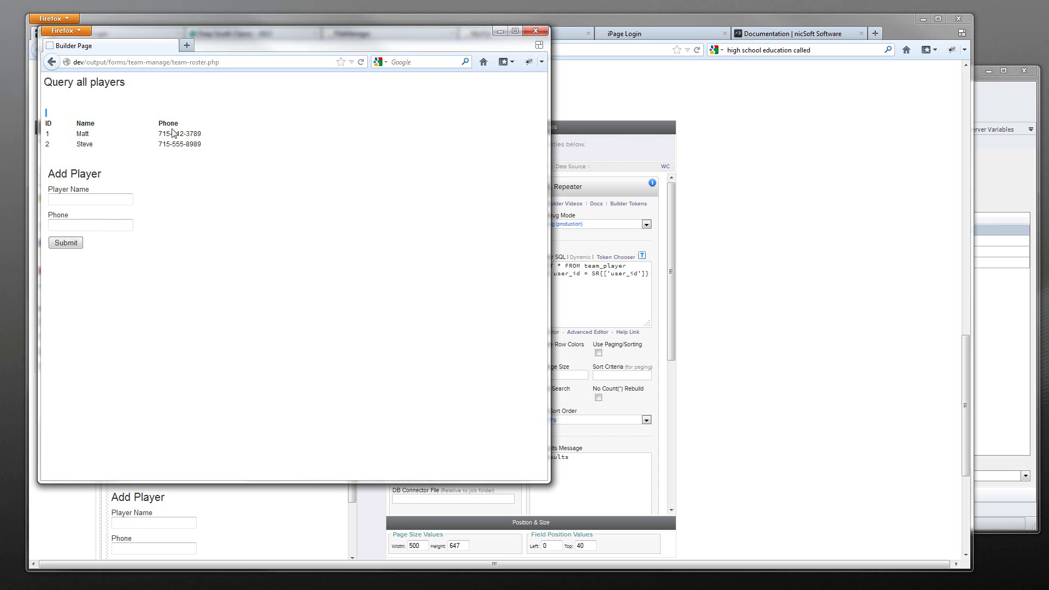
click(530, 34)
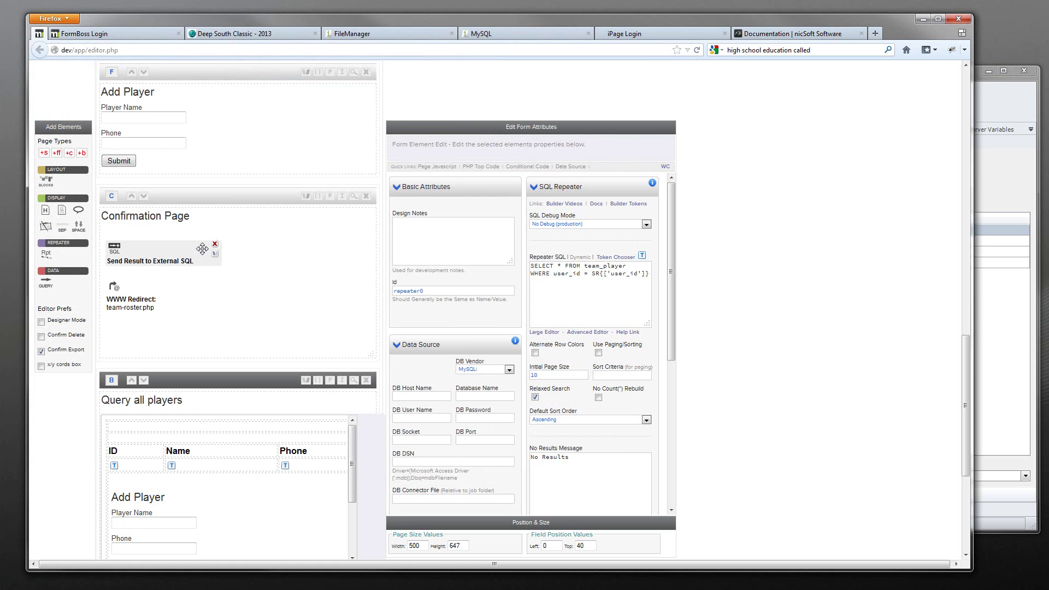
Preview the TEAM APPLICATION page, go to the roster through its Team Roster button, and close the preview
scroll(277, 352, down, 2)
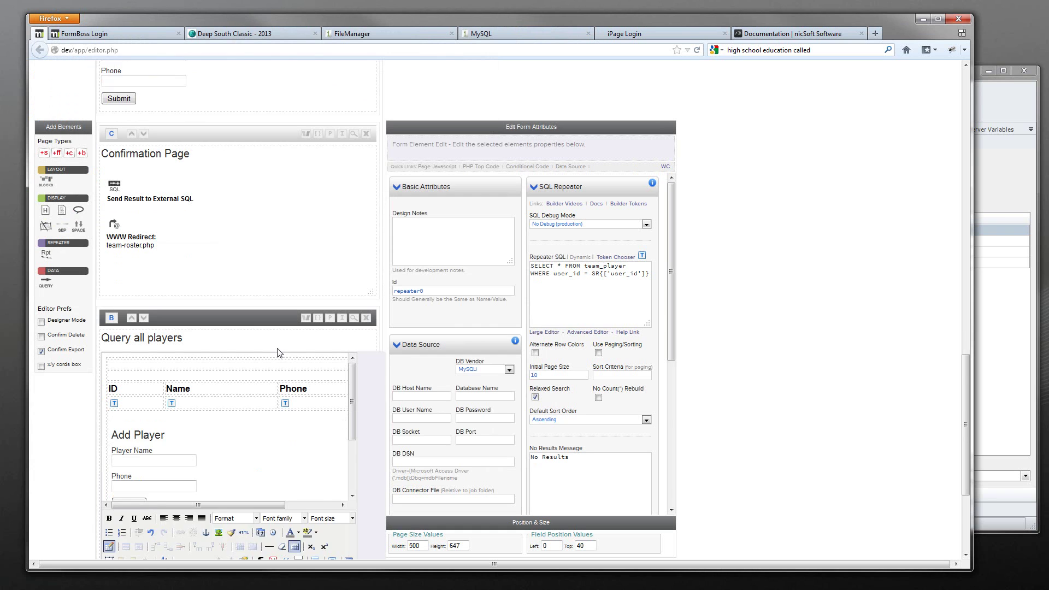
scroll(277, 353, down, 2)
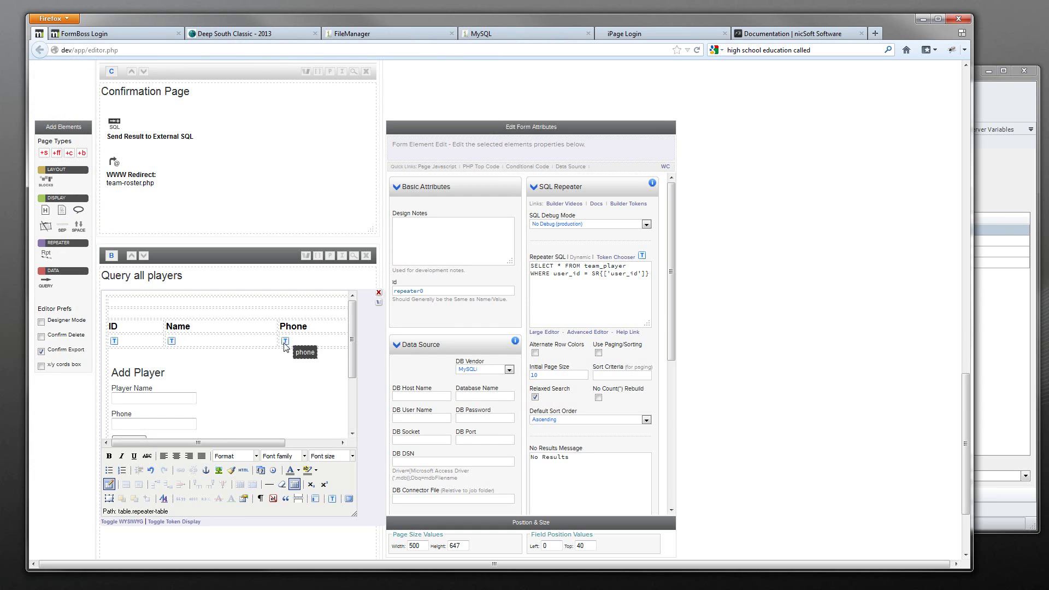
scroll(304, 345, down, 1)
scroll(269, 348, up, 1)
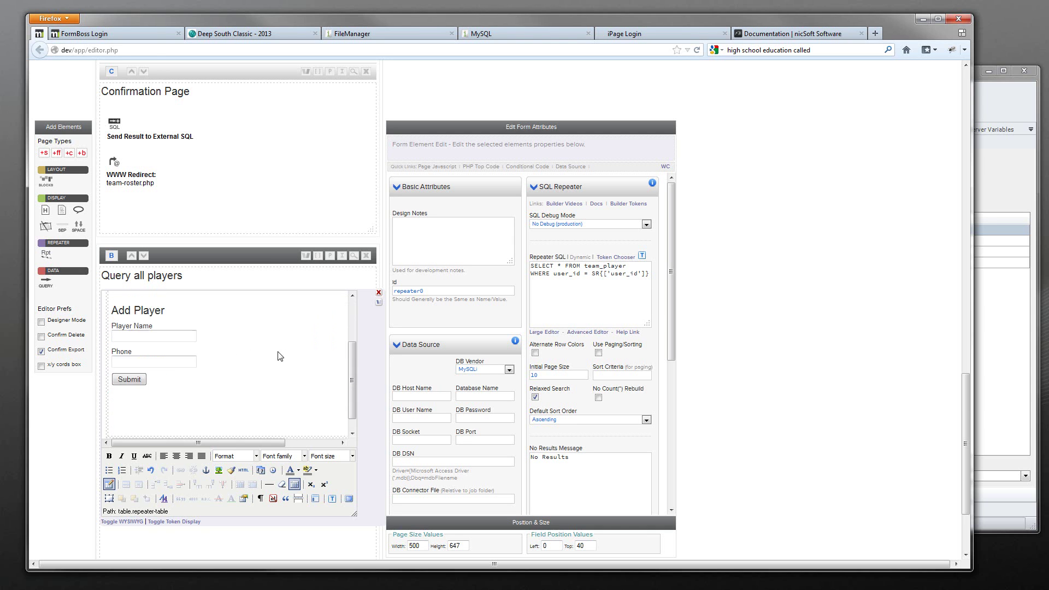
scroll(278, 351, down, 3)
scroll(295, 421, up, 6)
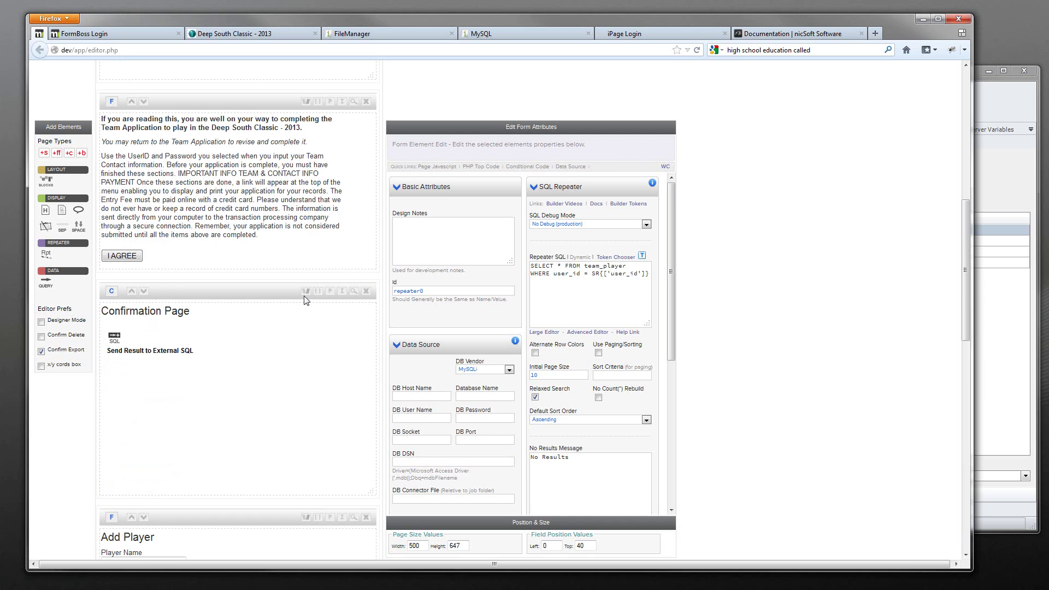
scroll(304, 299, up, 5)
click(271, 243)
click(353, 125)
click(175, 182)
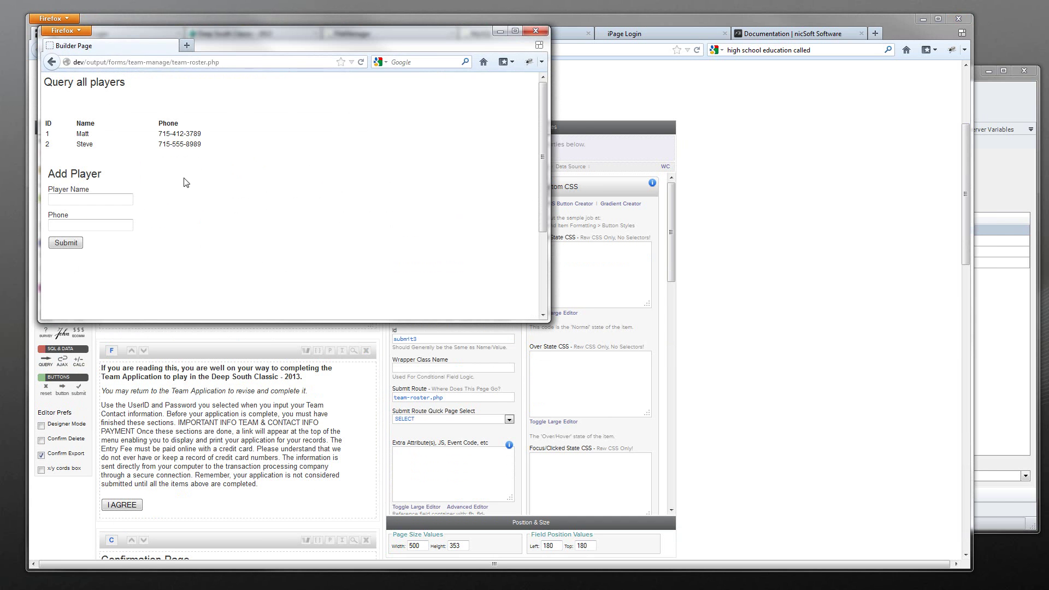
click(528, 33)
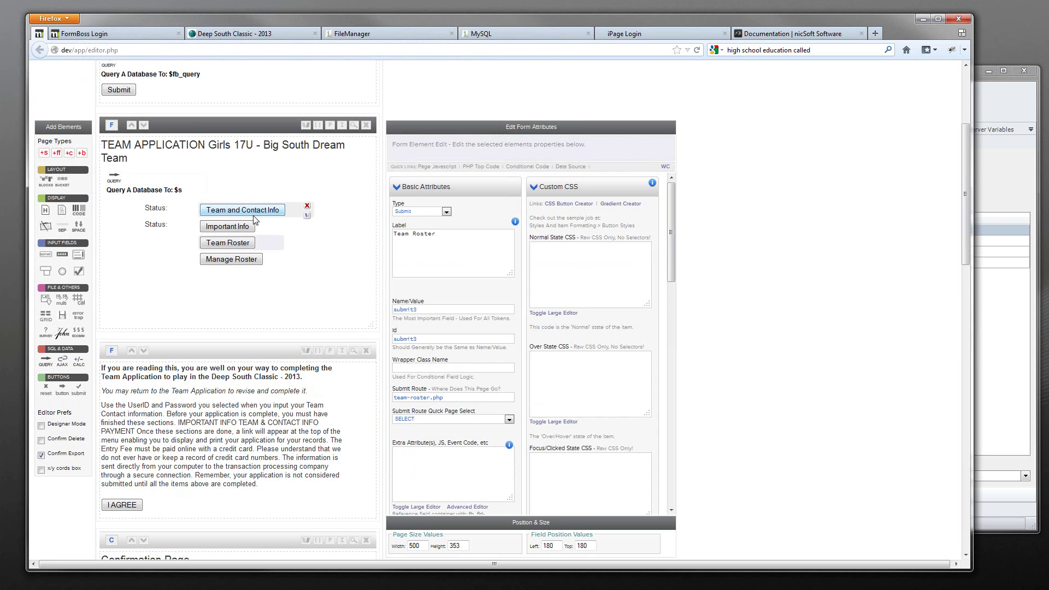
Add a sortable page at the very top of the job and set its page export mode to No HTML and BODY Tags
scroll(249, 218, up, 2)
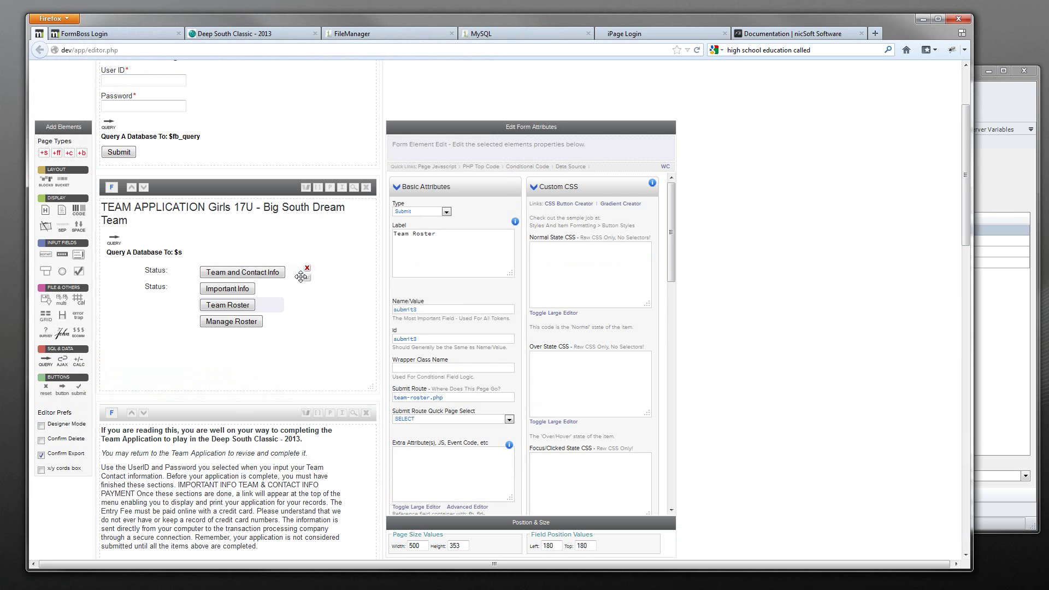
scroll(320, 280, up, 4)
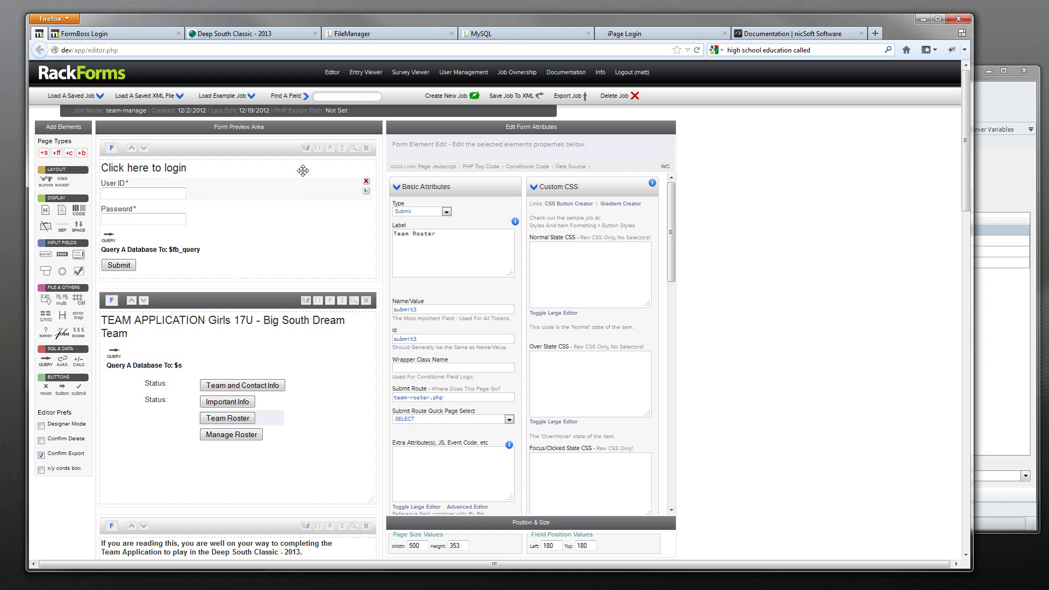
click(279, 164)
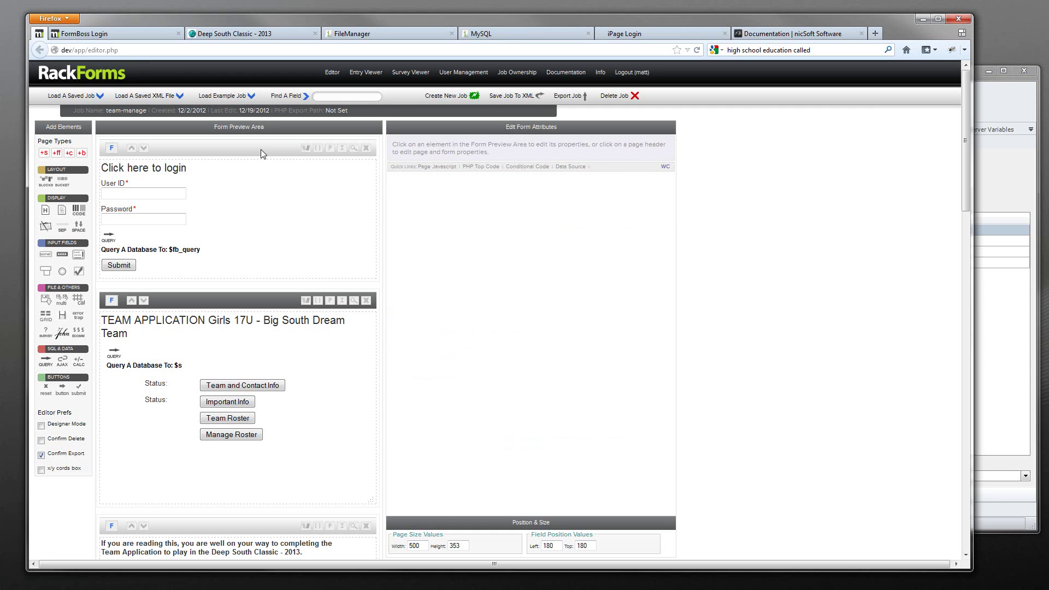
click(261, 149)
click(197, 272)
scroll(205, 375, down, 15)
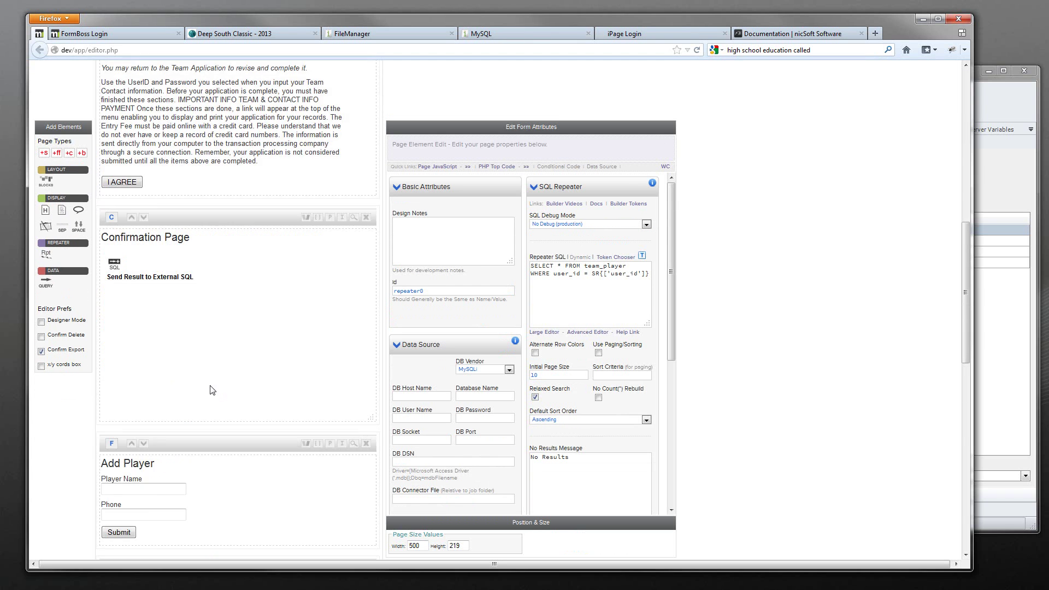
scroll(228, 373, up, 15)
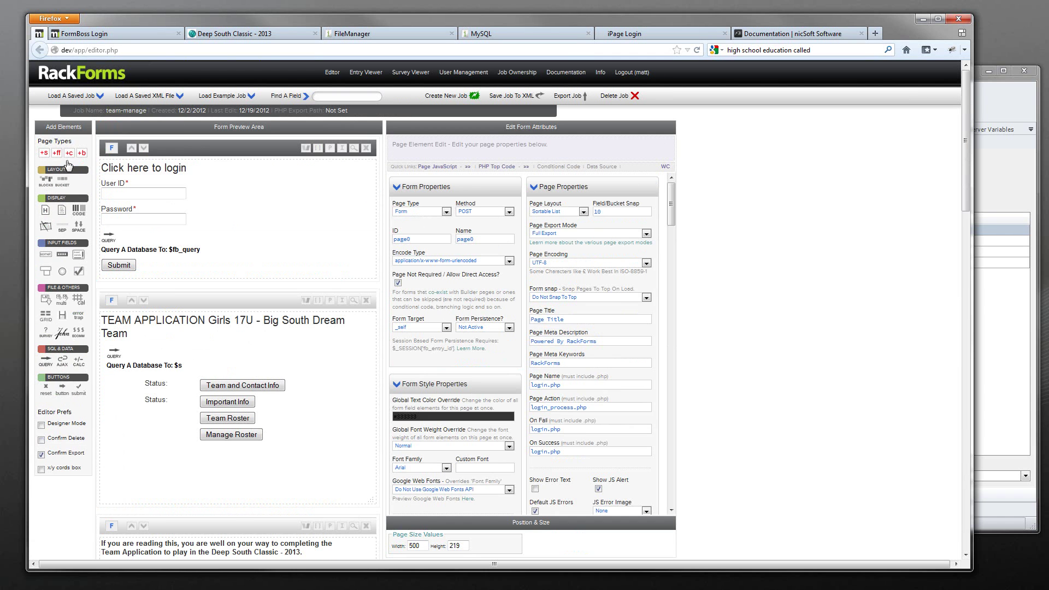
click(44, 153)
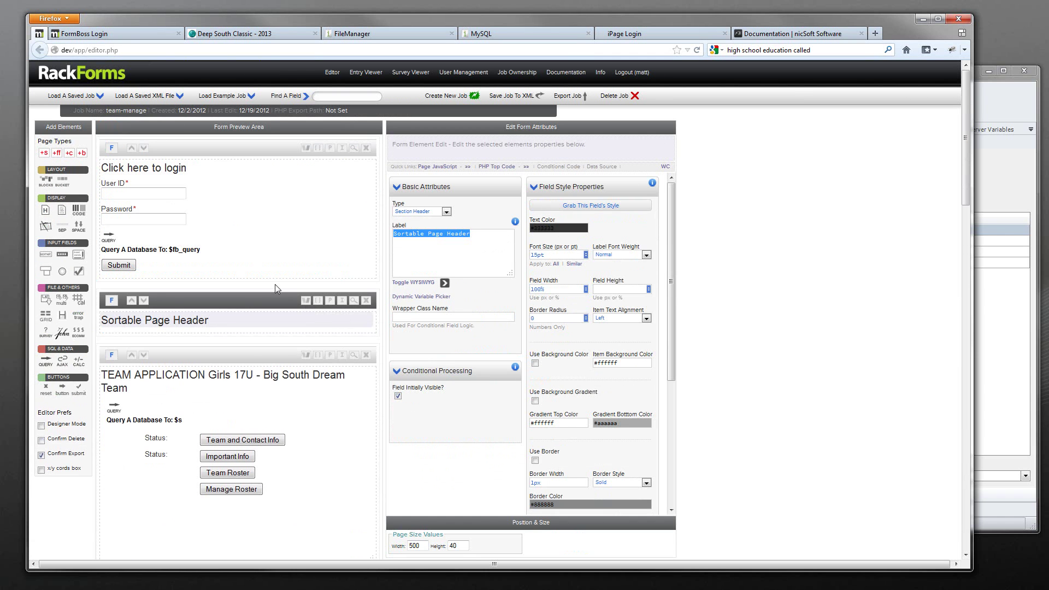
click(131, 300)
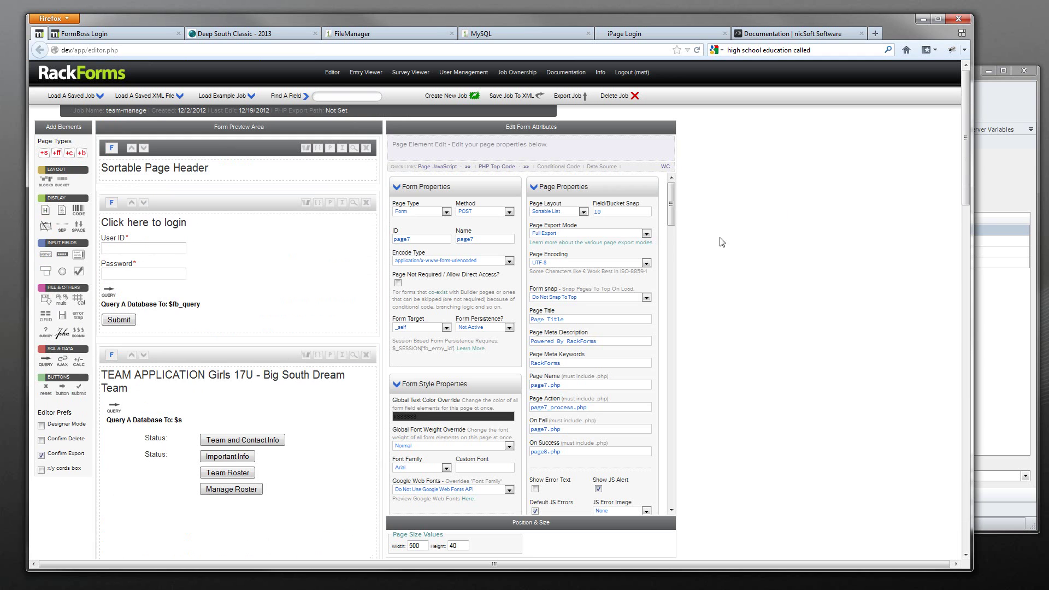
click(635, 234)
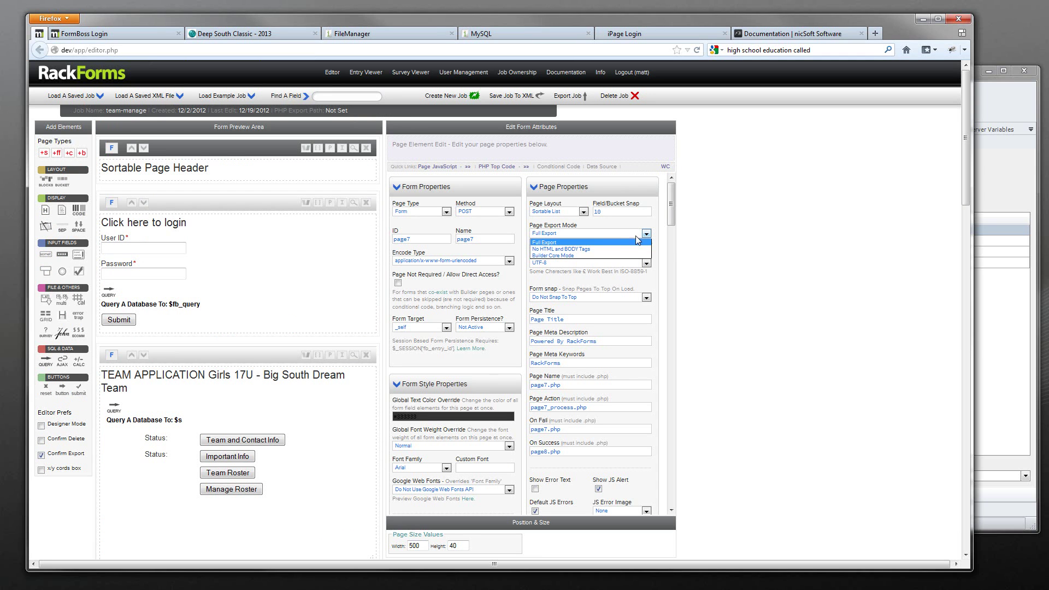
click(579, 250)
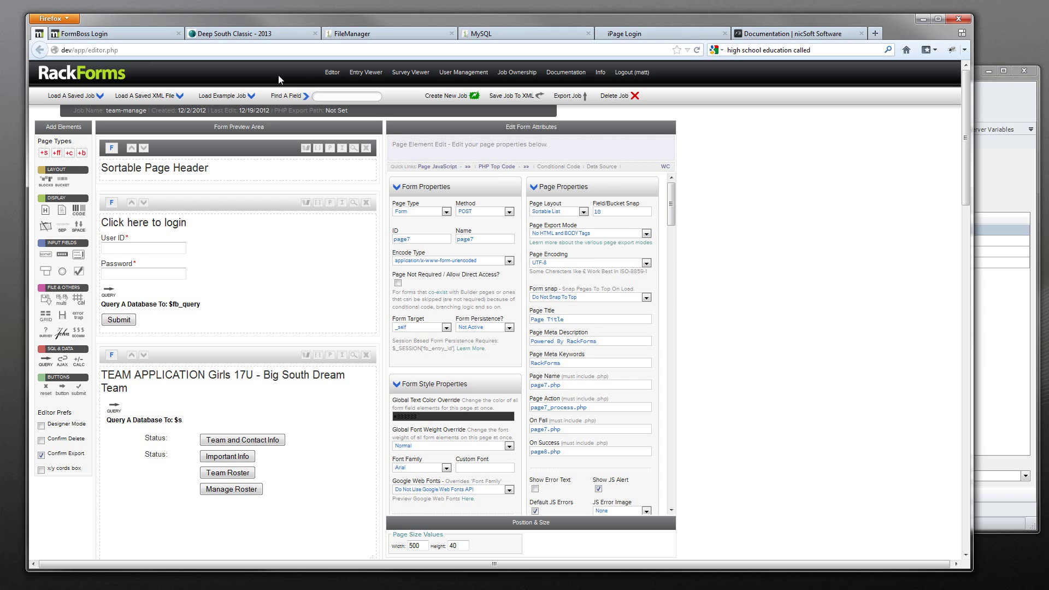
Set the new sortable page's header label to "Navigation: Home | Roster"
click(204, 166)
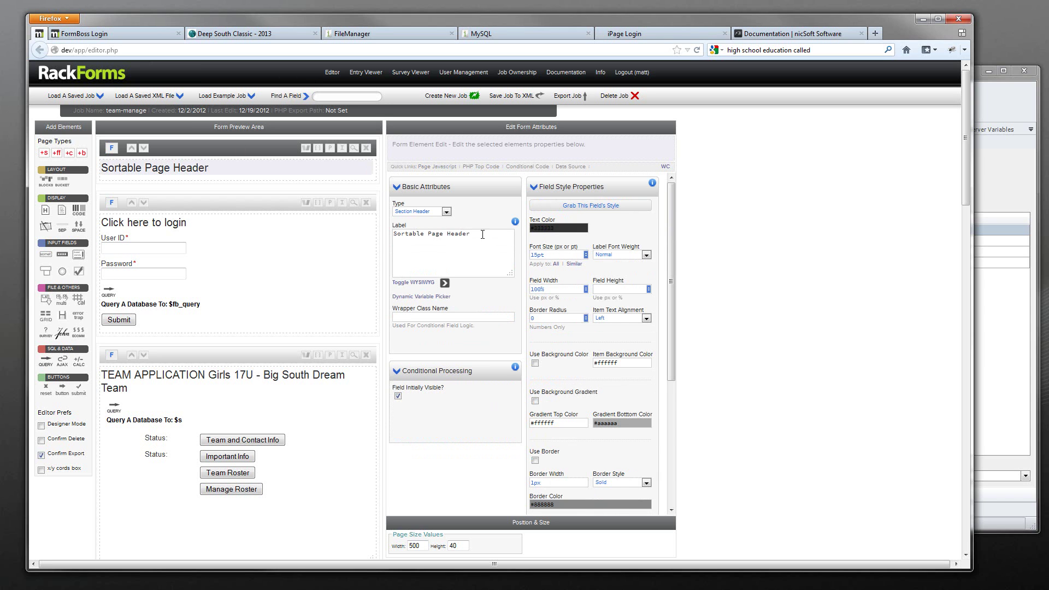
key(ctrl+shift+Right)
key(ctrl+shift+Right)
key(ctrl+shift+Right)
text(Navigation)
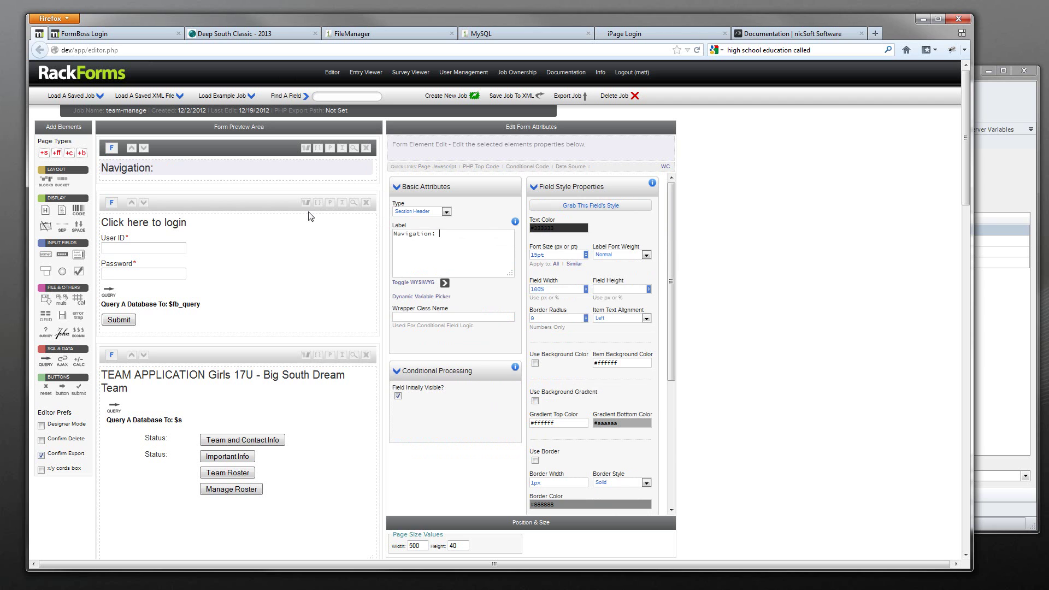
text(: Home |)
scroll(285, 370, down, 5)
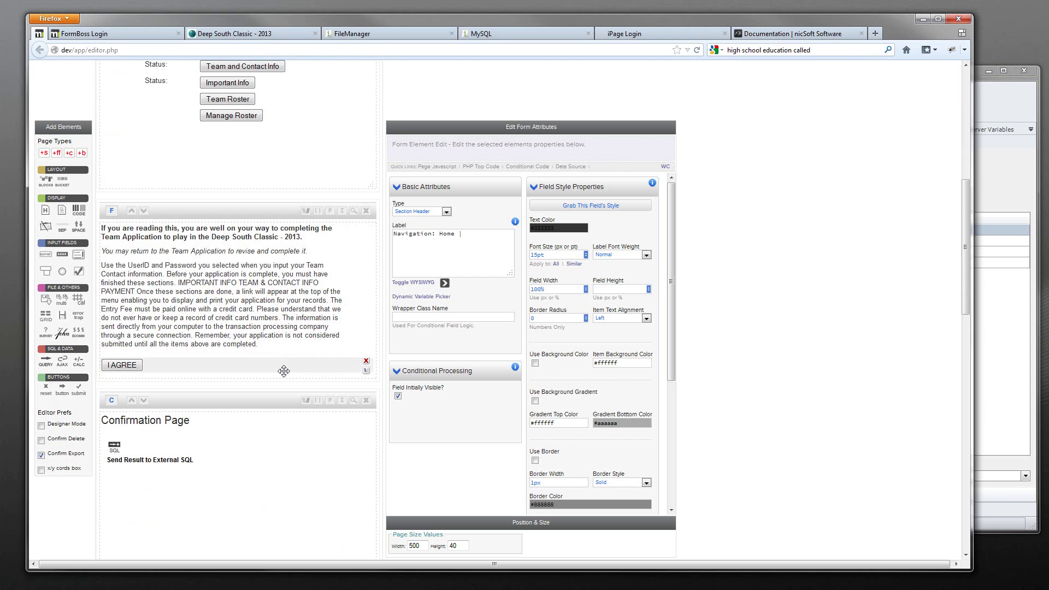
scroll(285, 370, down, 7)
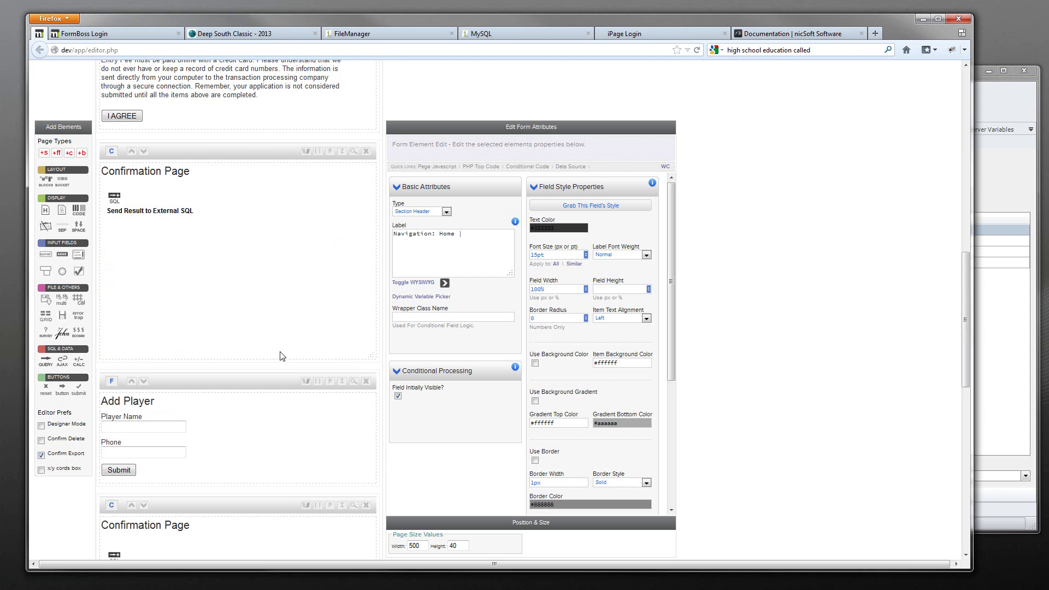
text(dd)
key(BackSpace)
key(BackSpace)
key(BackSpace)
text(Roster)
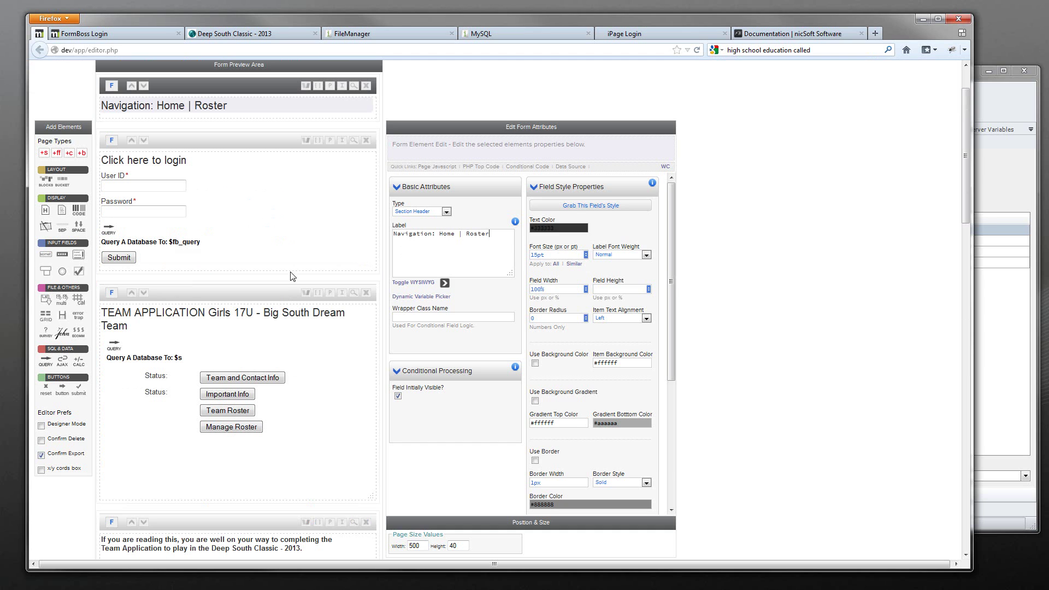
Copy the TEAM APPLICATION page's page name, team-manage.php, from its page properties
click(277, 292)
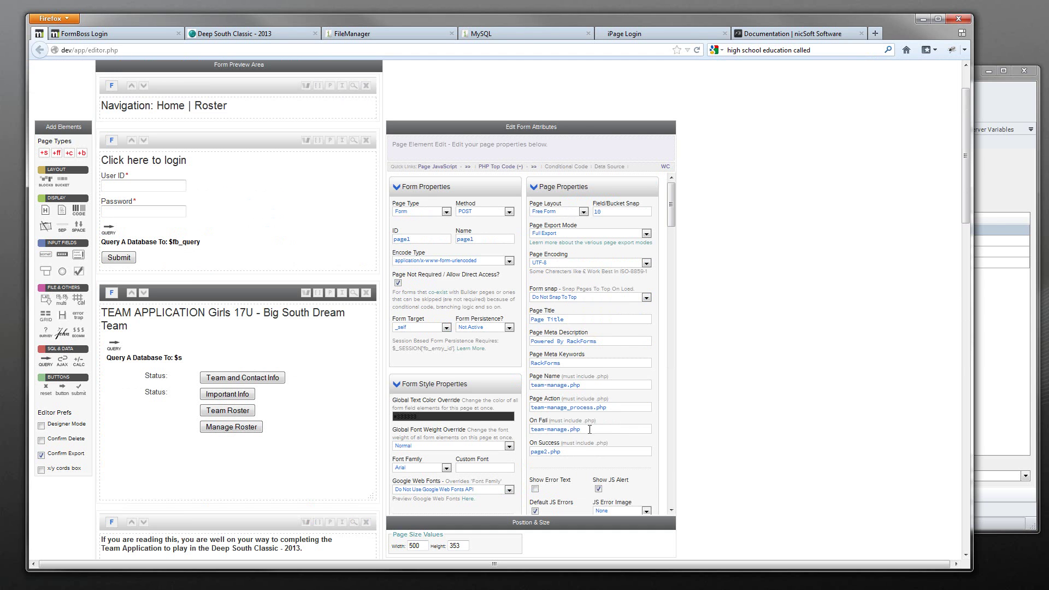
drag(583, 430, 515, 429)
drag(589, 384, 465, 378)
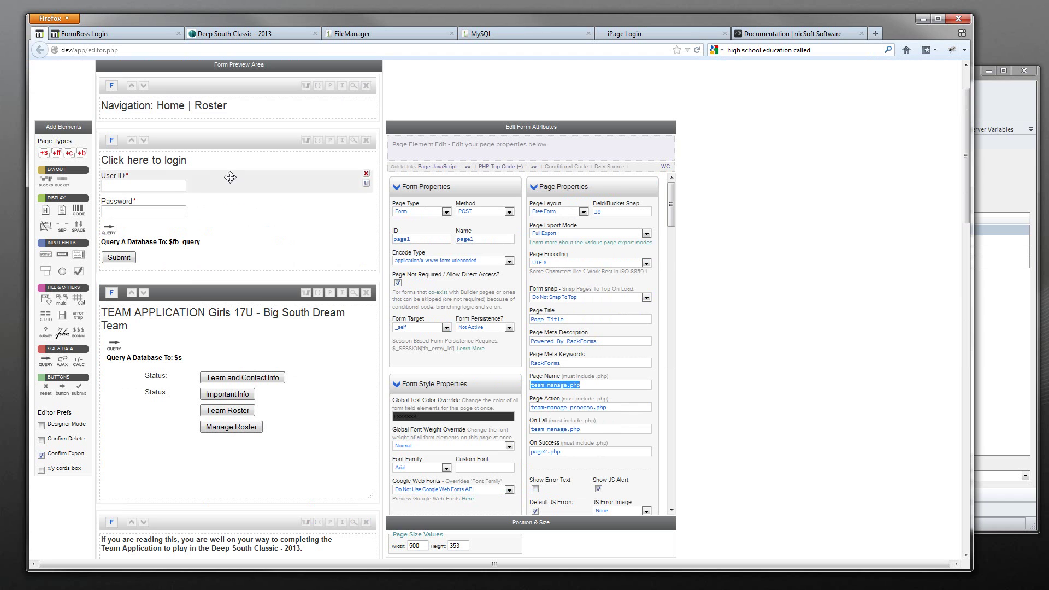
Turn the word Home in the navigation header into a link to team-manage.php, using the rich-text label editor
click(206, 105)
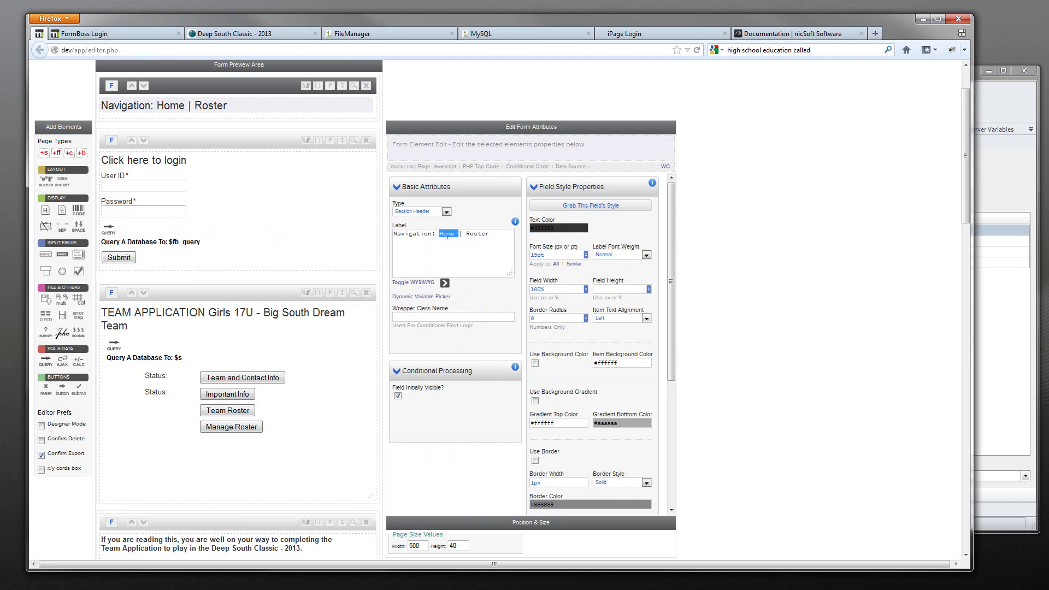
click(418, 283)
double_click(441, 238)
click(472, 408)
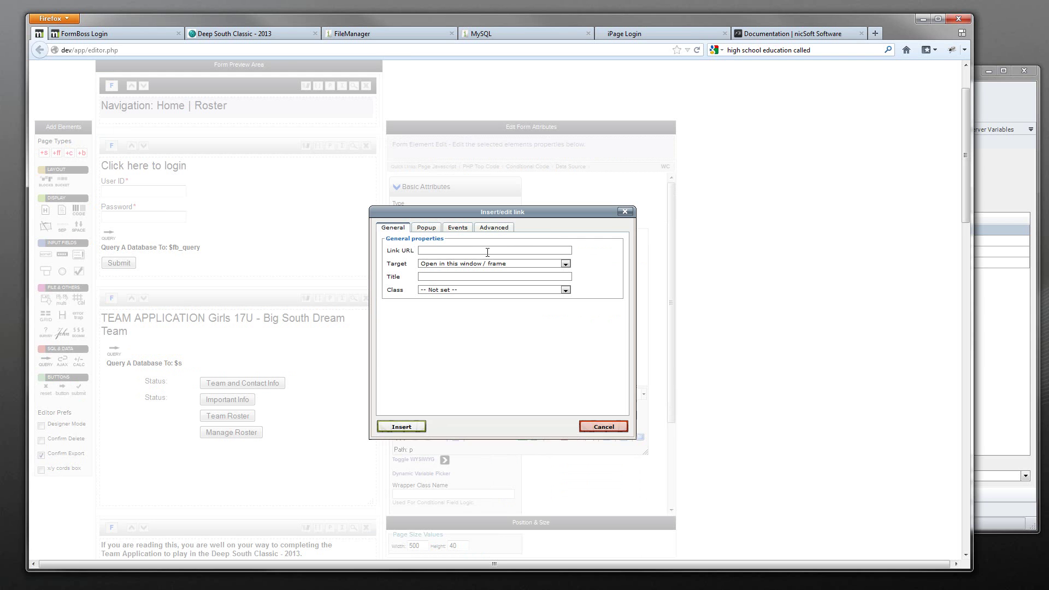
key(ctrl+v)
click(402, 426)
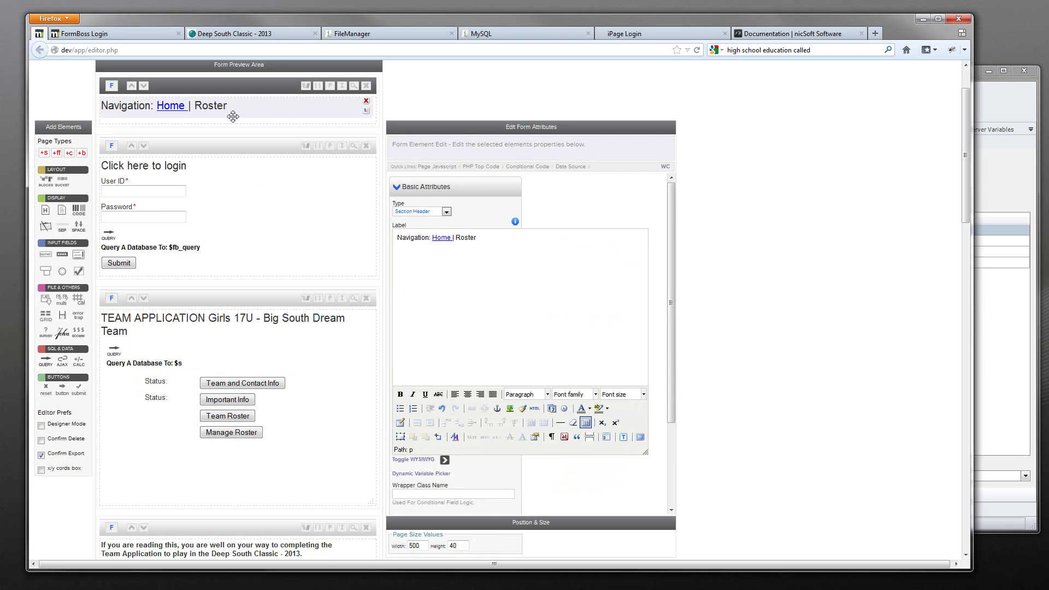
Copy the Query all players builder page's page name, team-roster.php, from its page properties
scroll(278, 370, down, 10)
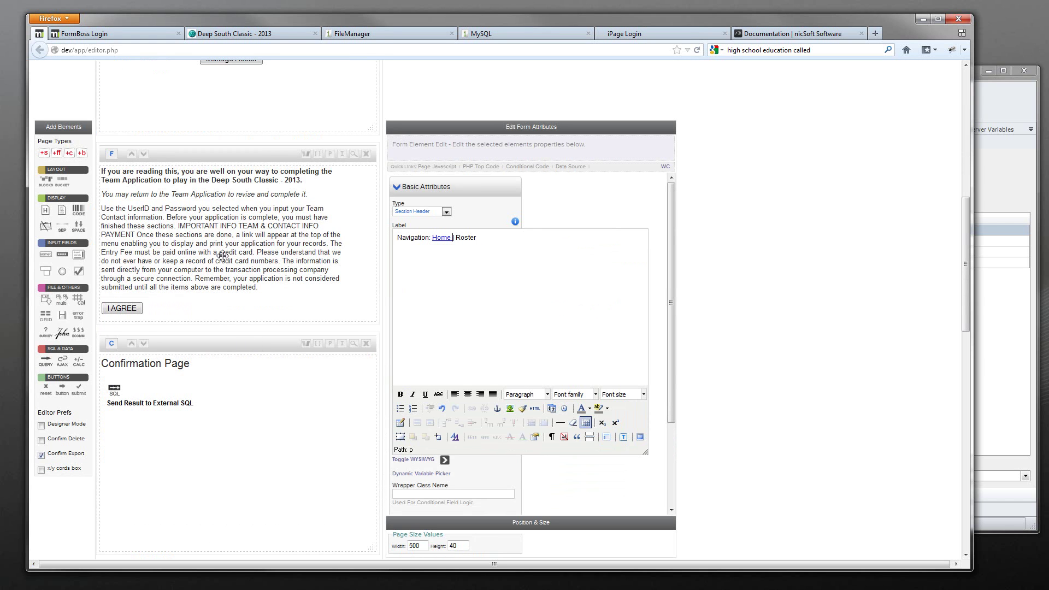
scroll(244, 311, down, 5)
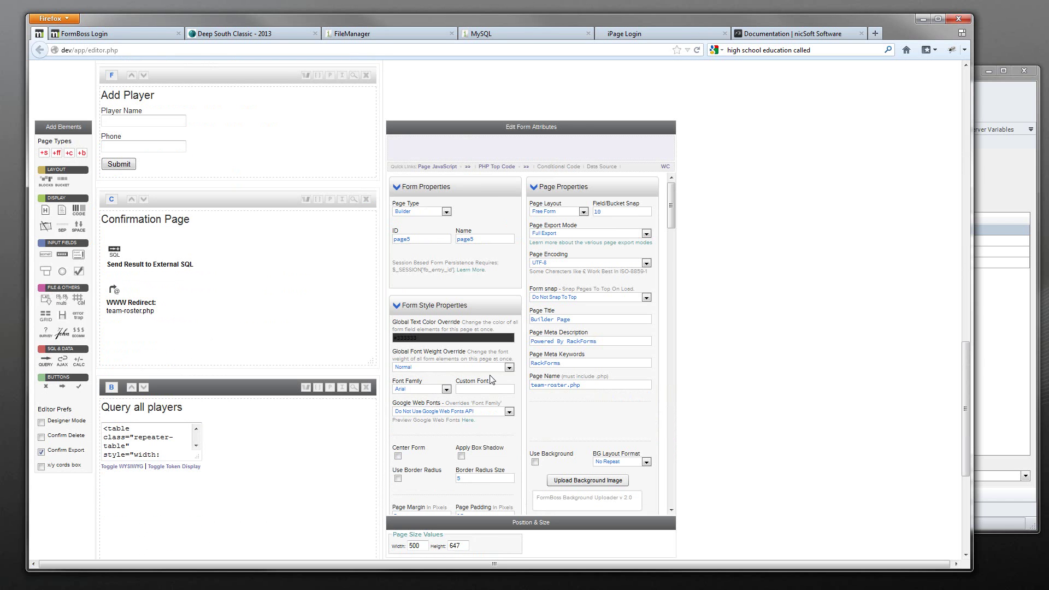
drag(592, 388, 461, 378)
key(ctrl+c)
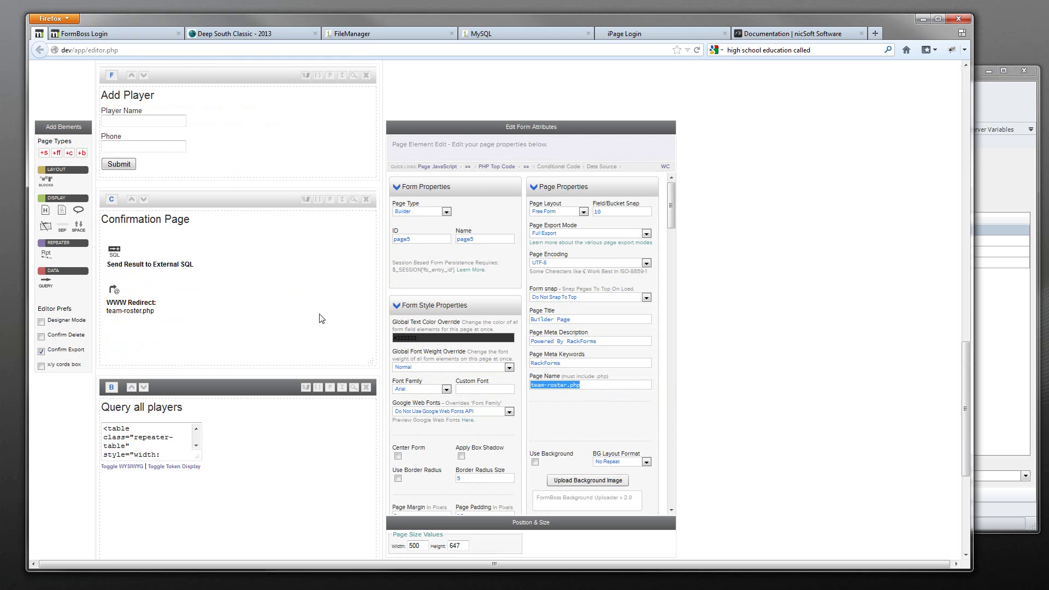
Link the word Roster in the navigation header to team-roster.php and move the trailing space out of the Home link
scroll(260, 262, up, 15)
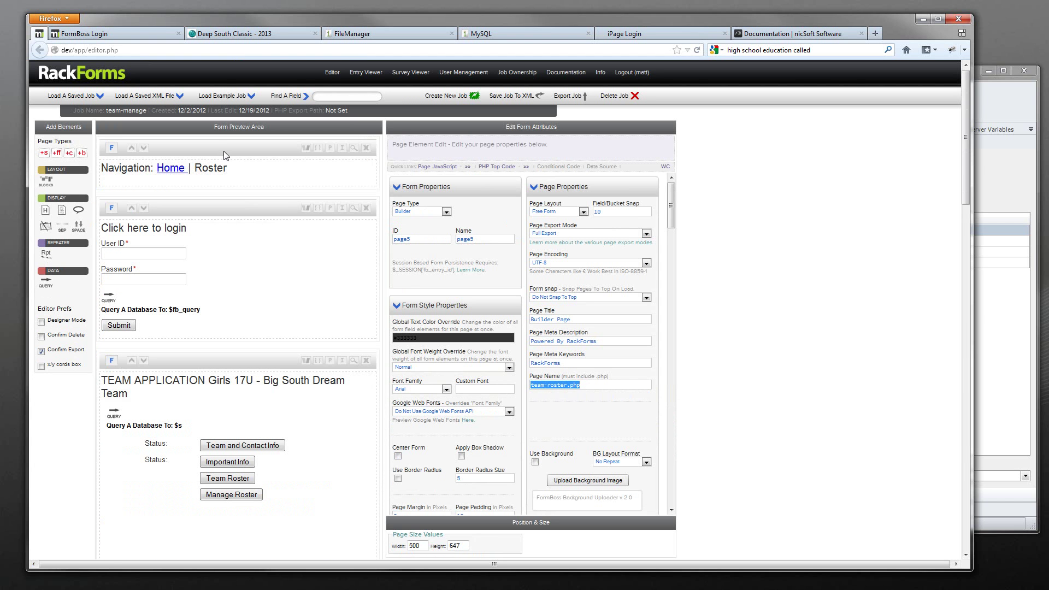
click(224, 158)
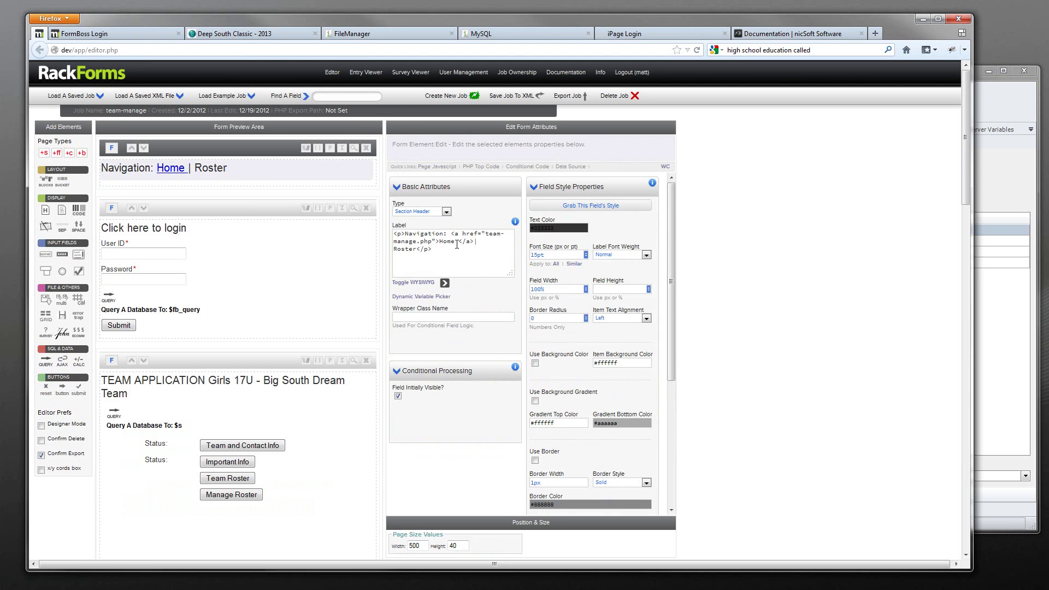
click(413, 283)
double_click(470, 237)
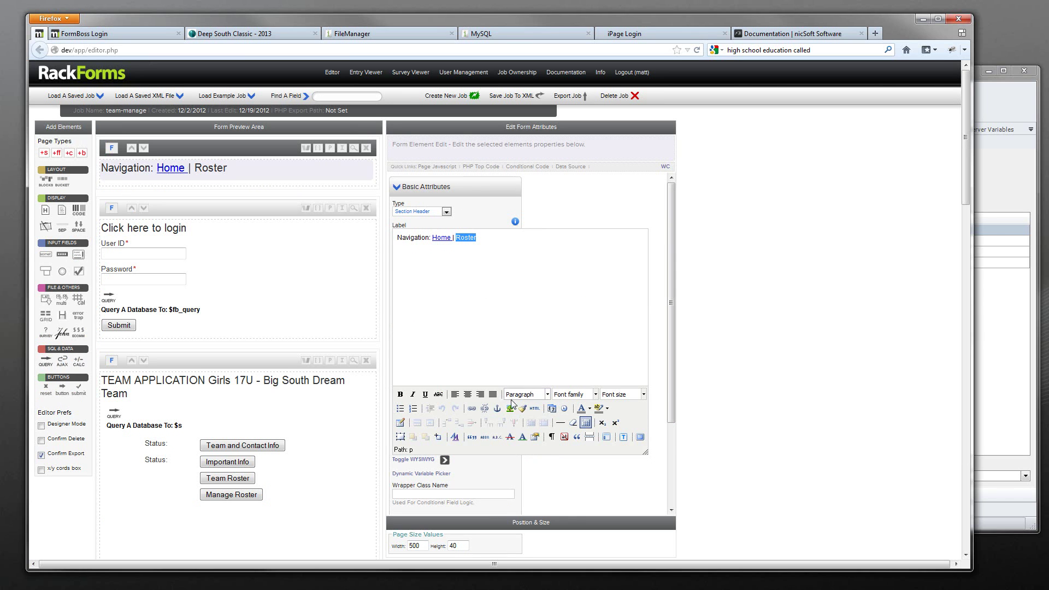
click(472, 408)
key(ctrl+v)
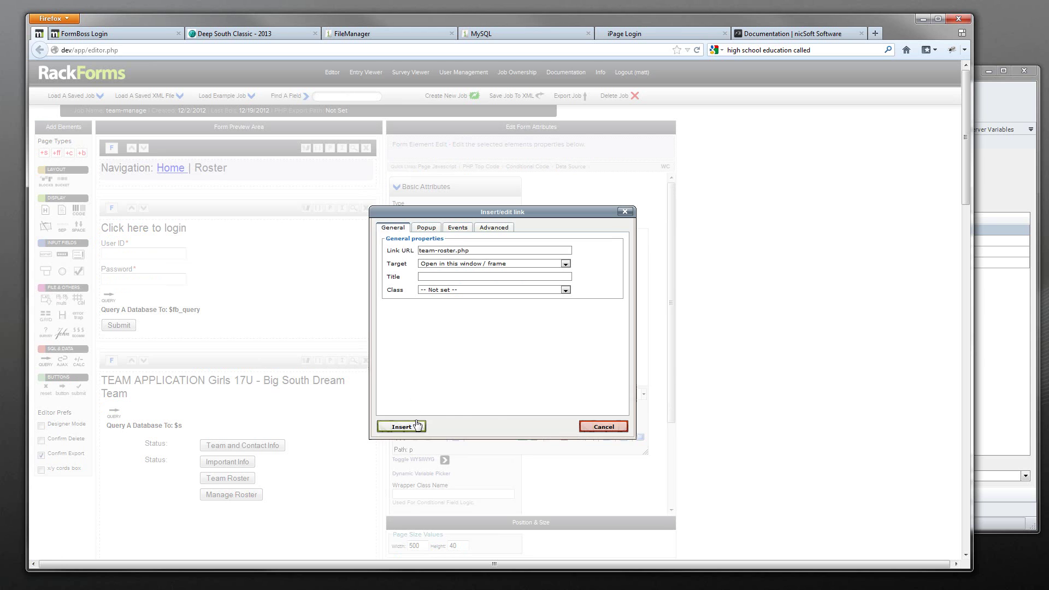
click(401, 427)
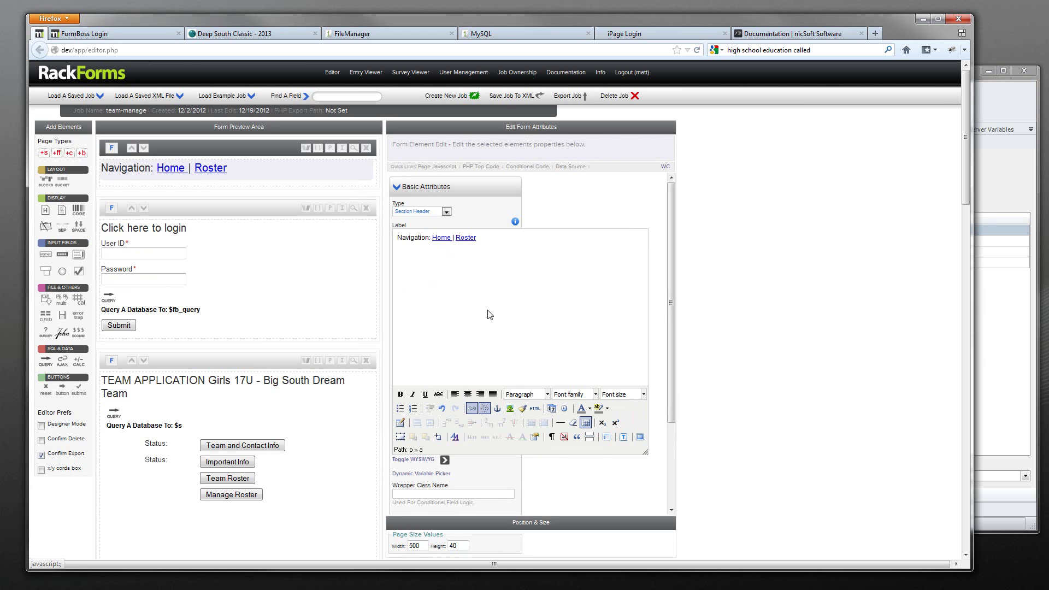
click(437, 462)
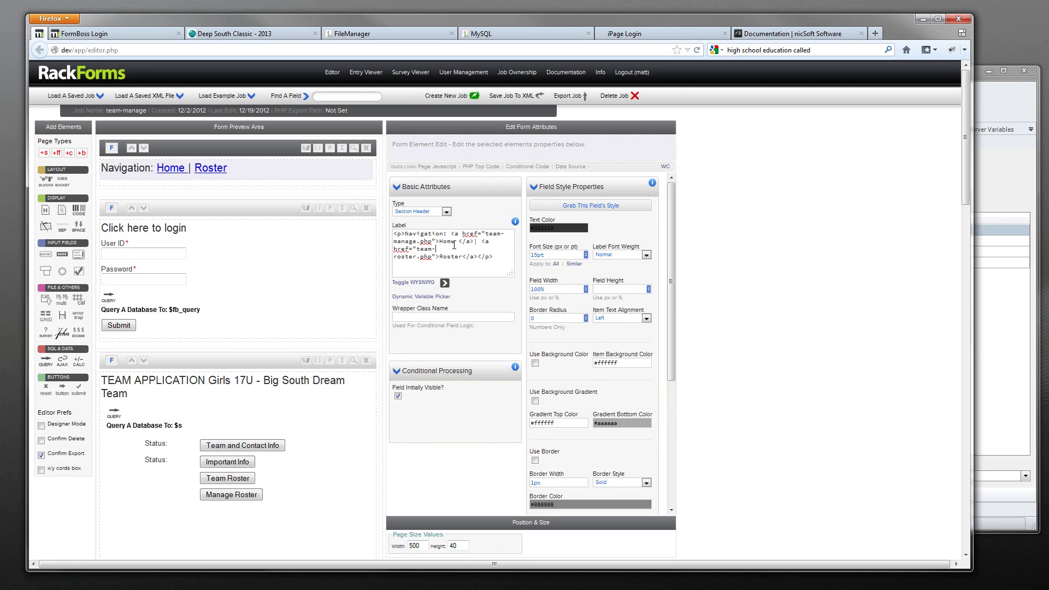
key(BackSpace)
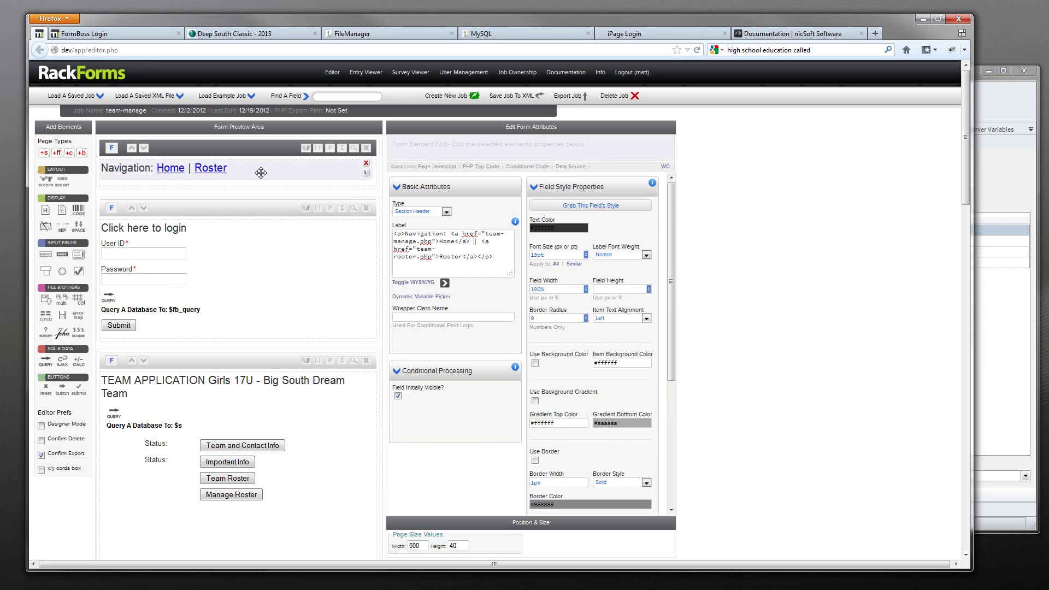
Preview the navigation page, test its Home and Roster links, and close the preview
click(354, 147)
click(114, 85)
key(BackSpace)
click(155, 85)
click(546, 30)
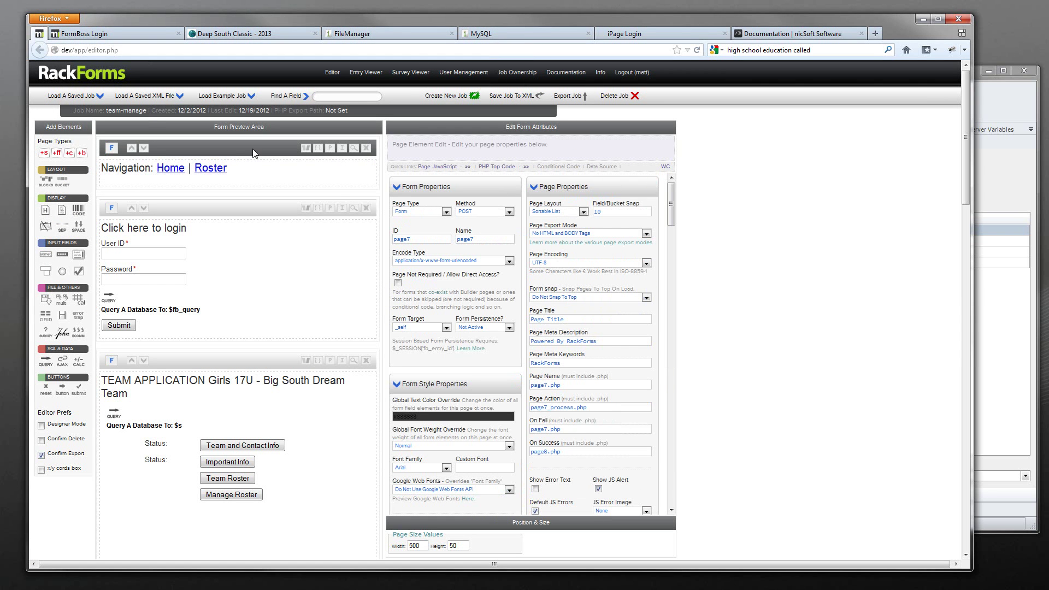
Change the navigation page's page name to nav.php in its page properties
click(548, 385)
click(542, 384)
drag(547, 384, 531, 384)
key(BackSpace)
text(nav)
key(ctrl+a)
Shift the TEAM APPLICATION page's elements down and add a body copy element above them containing <?php include 'nav.php'; ?>
scroll(235, 295, down, 2)
click(236, 301)
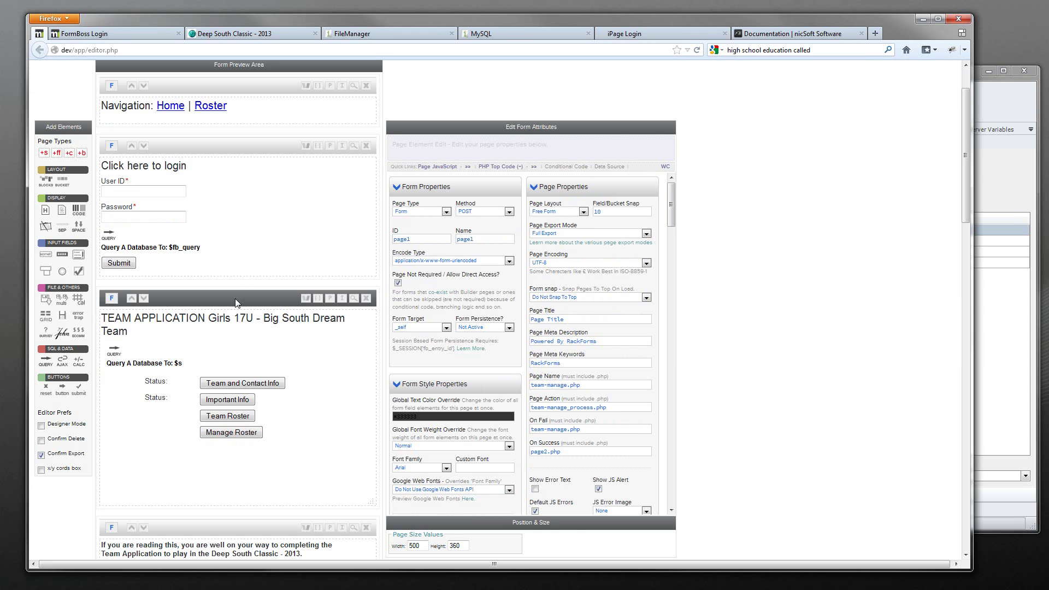
click(233, 320)
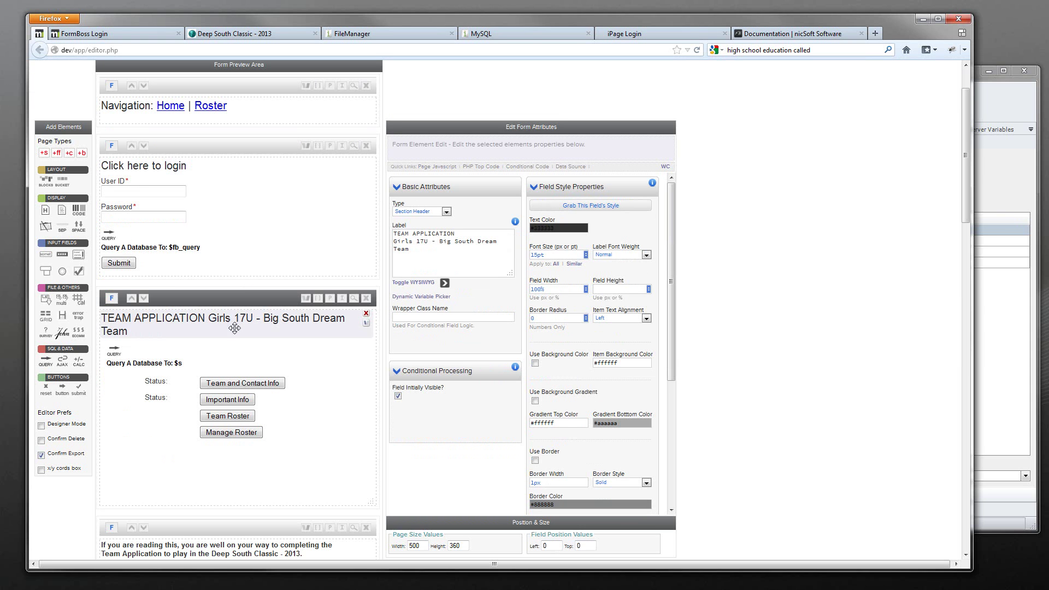
drag(321, 448, 167, 361)
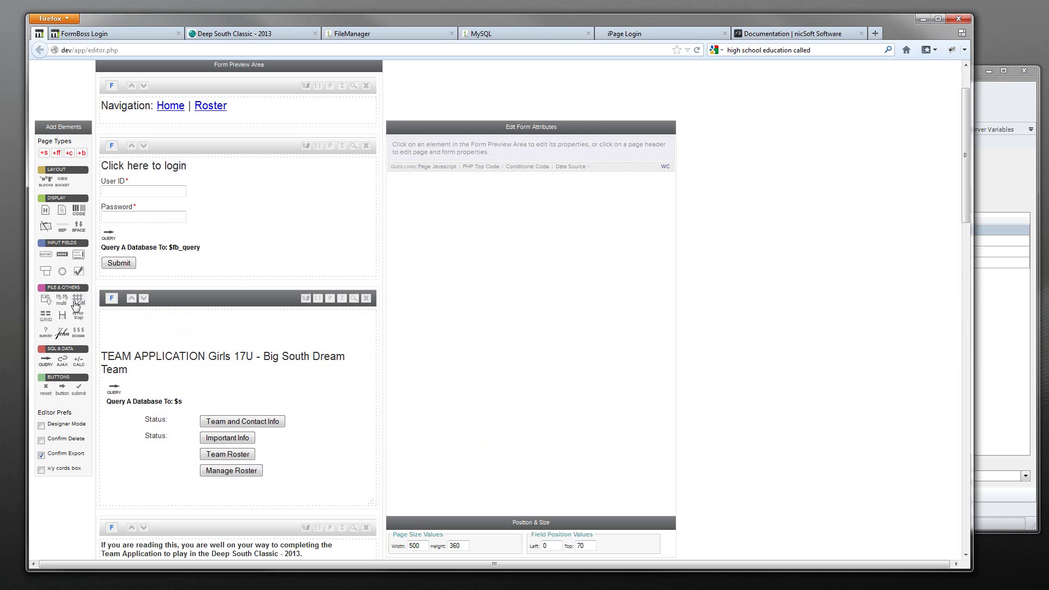
drag(46, 215, 136, 326)
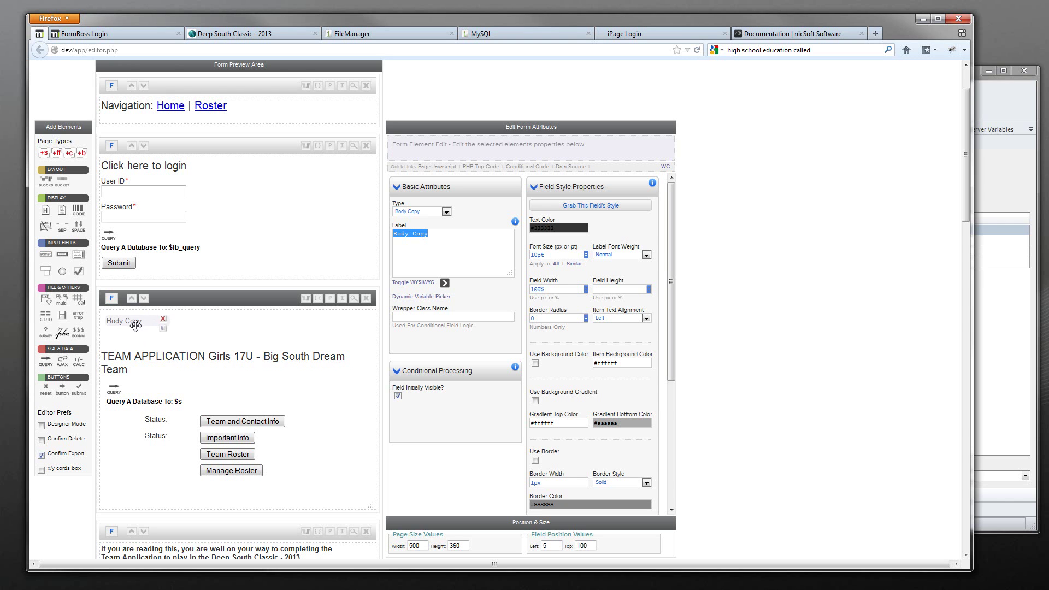
text(<?php include 'nav.php'; ?>)
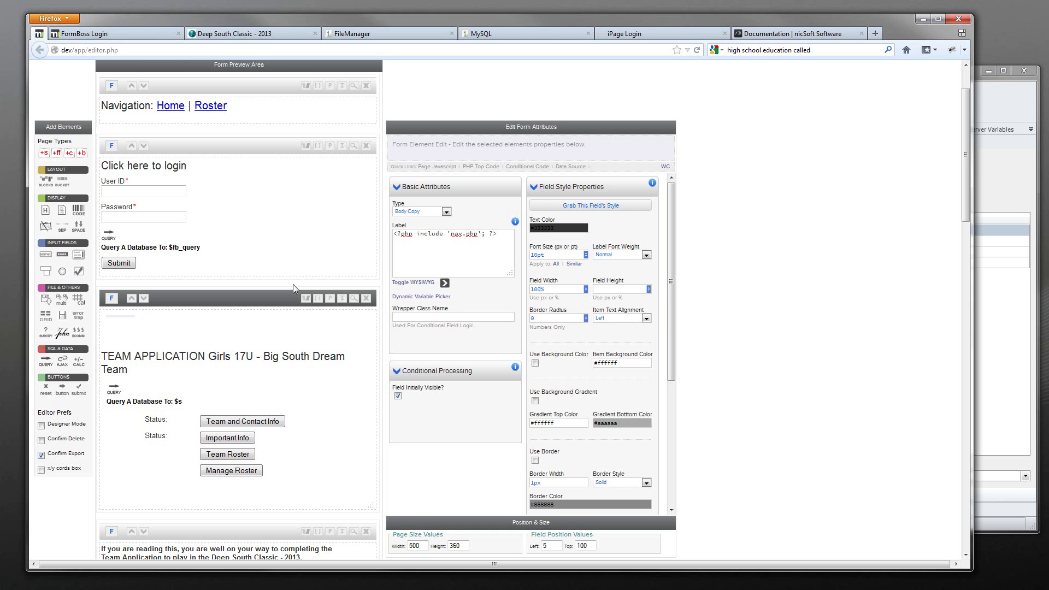
Preview the TEAM APPLICATION page, follow its Roster link to the roster page, and close the preview
click(355, 299)
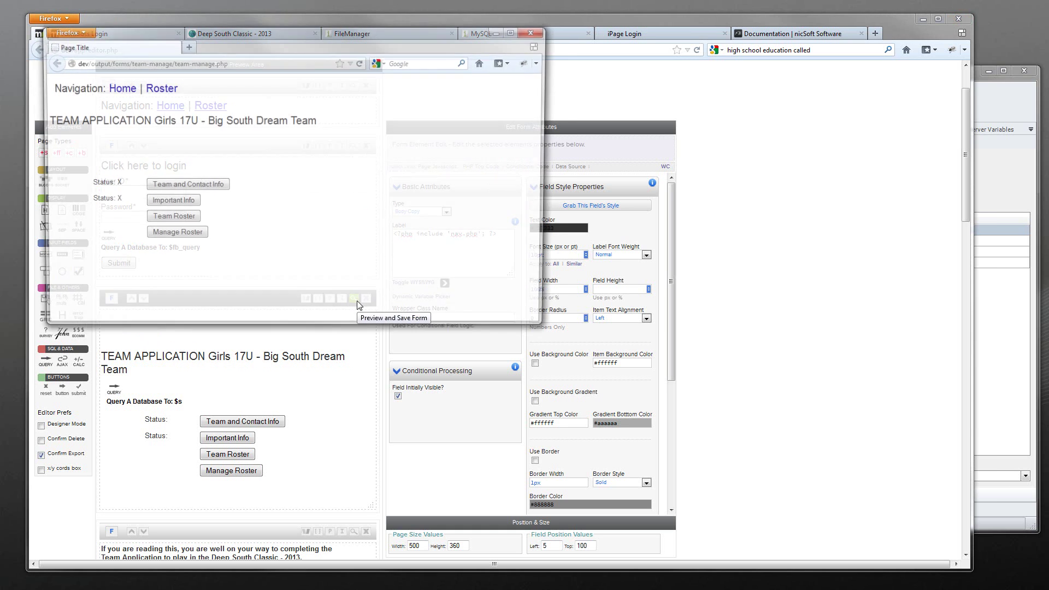
click(158, 87)
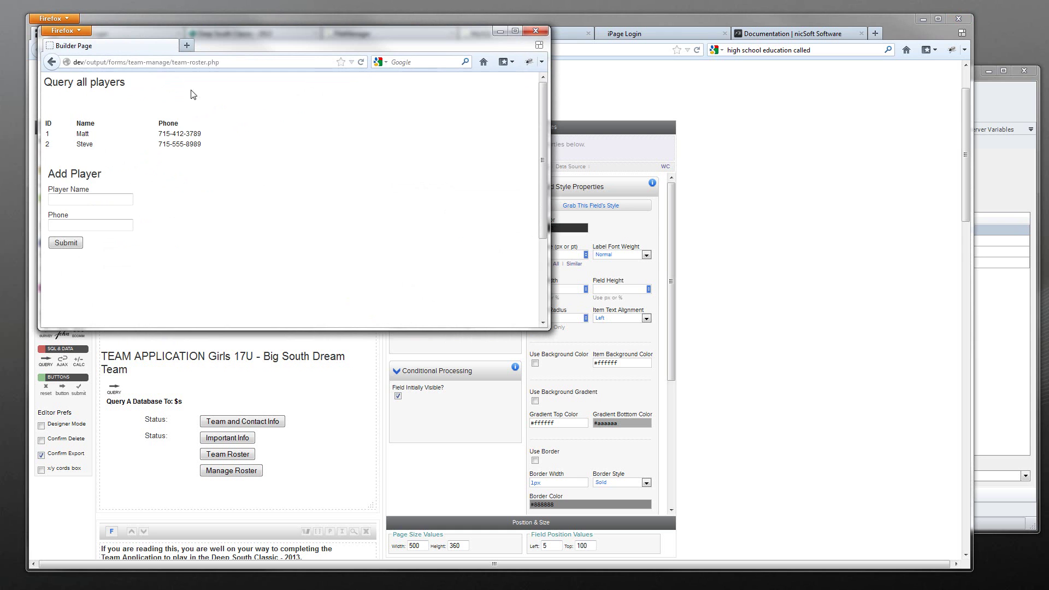
click(535, 31)
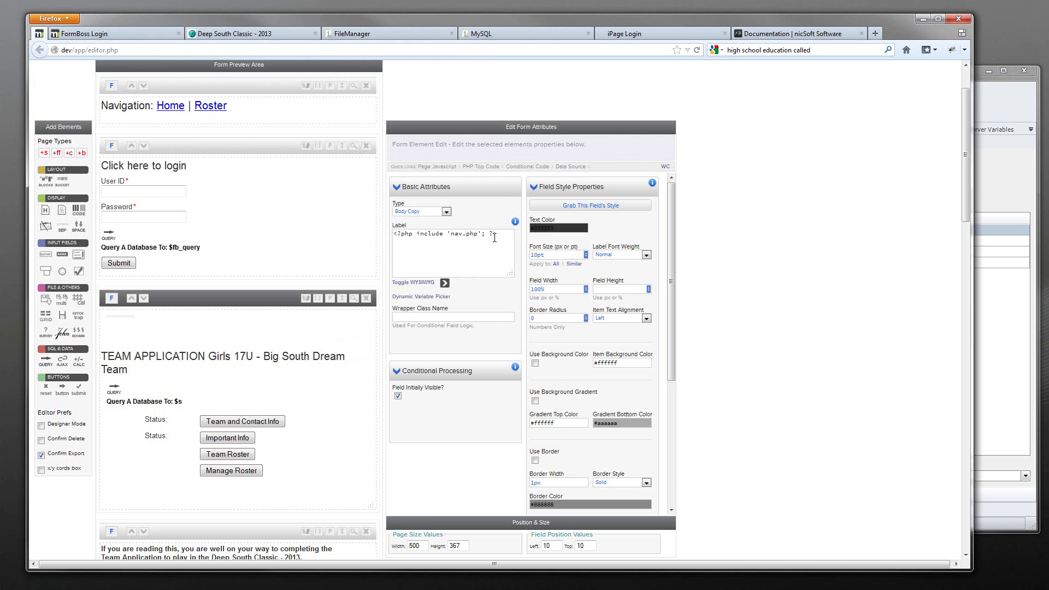
Insert the text "Navigation:" before the nav.php include in the TEAM APPLICATION page's body copy label
key(ctrl+a)
click(204, 339)
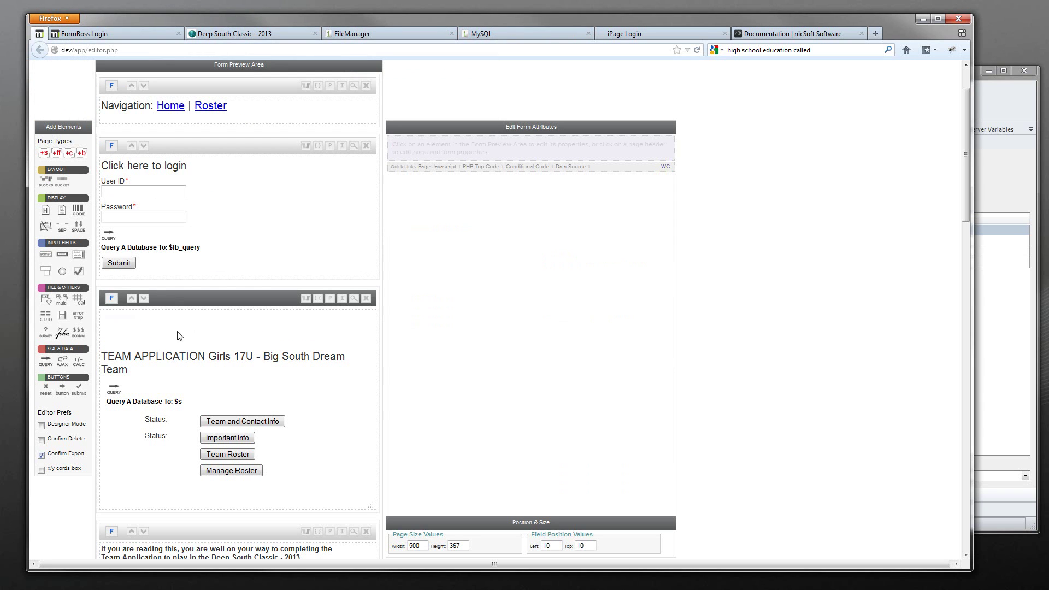
click(113, 318)
click(113, 318)
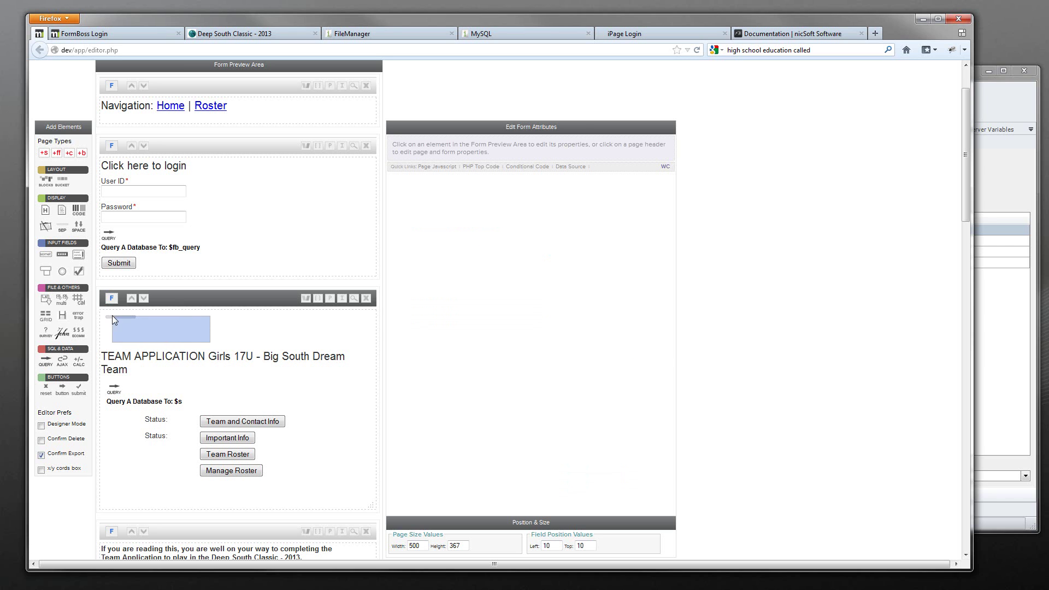
click(111, 314)
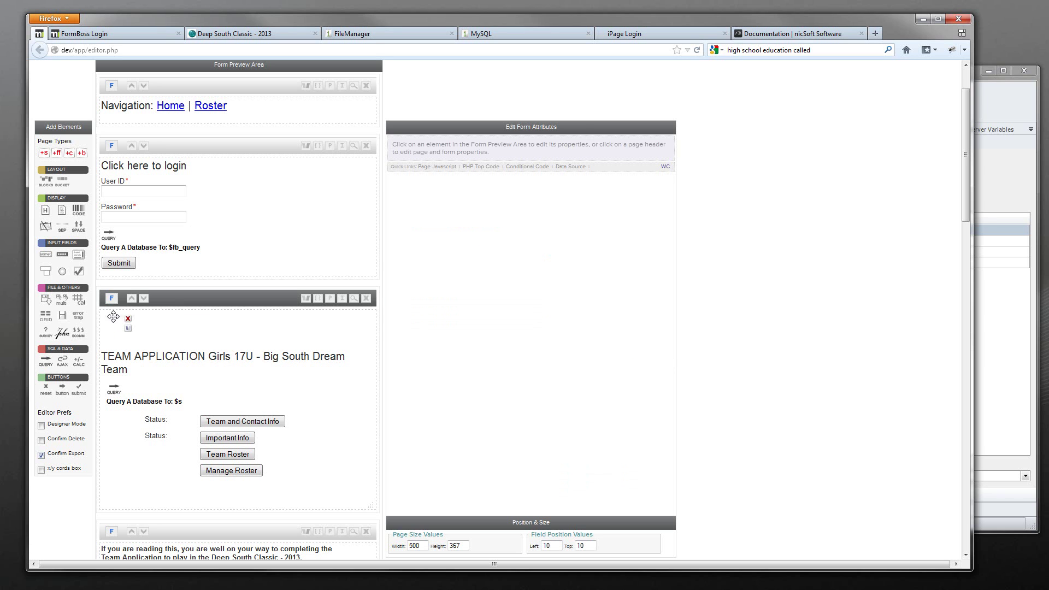
click(405, 236)
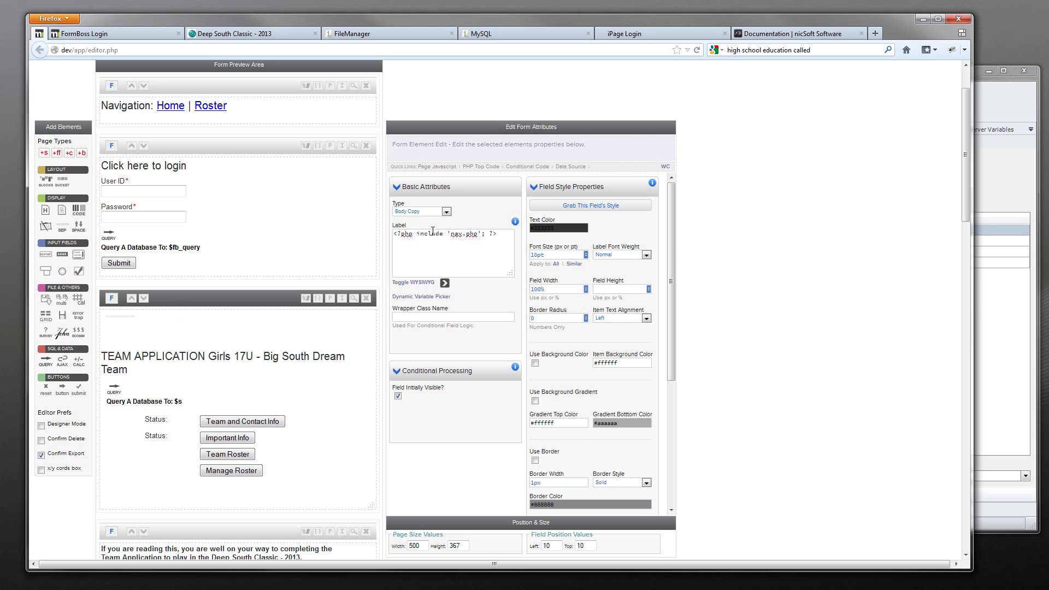
text(Navigation:)
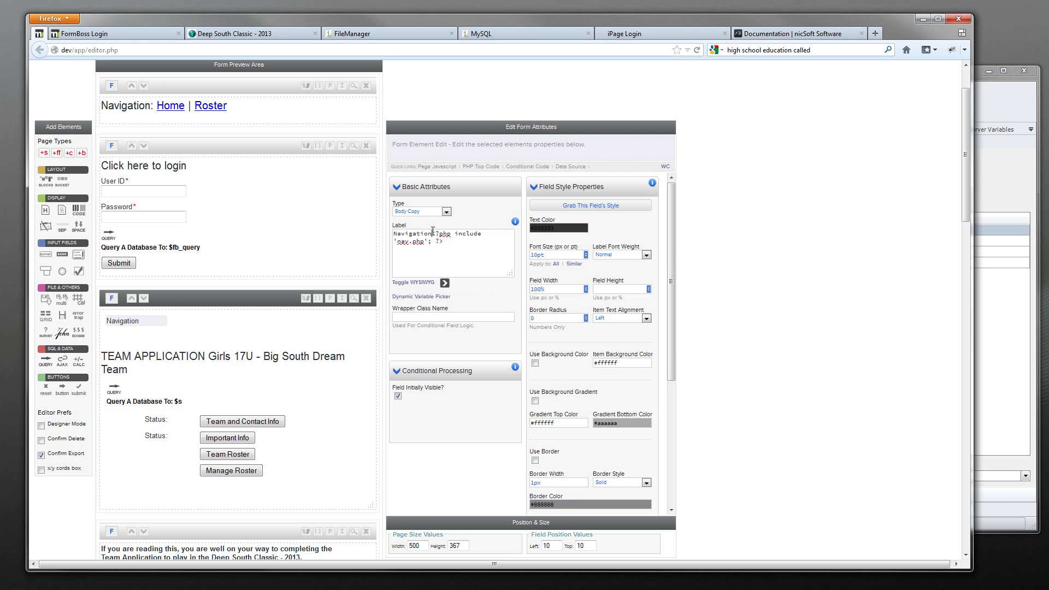
key(ctrl+a)
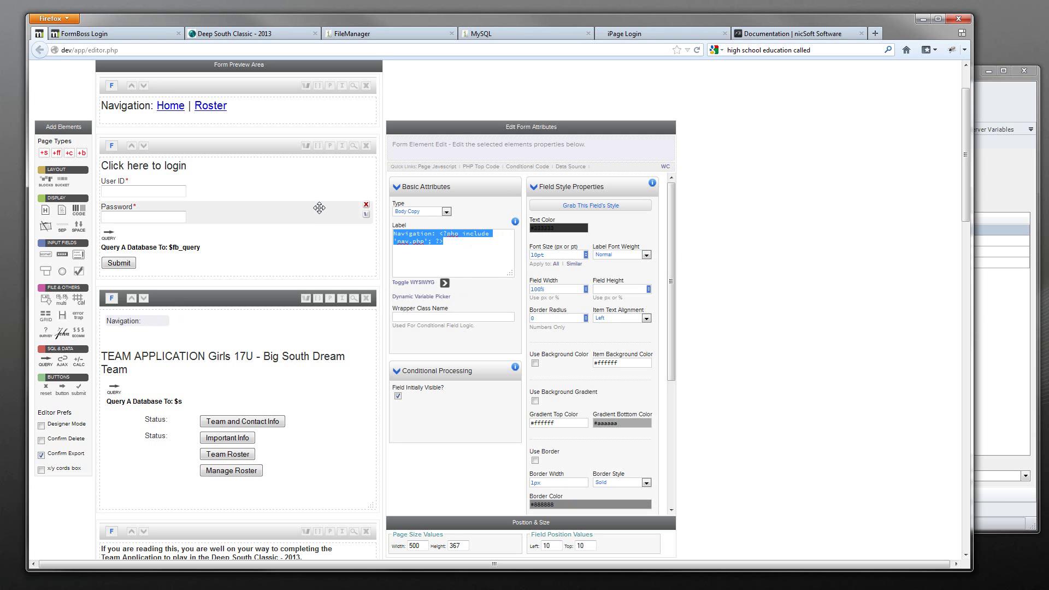
click(199, 343)
Remove the "Navigation:" text from the navigation page's header label, leaving only the Home and Roster links
scroll(181, 177, up, 2)
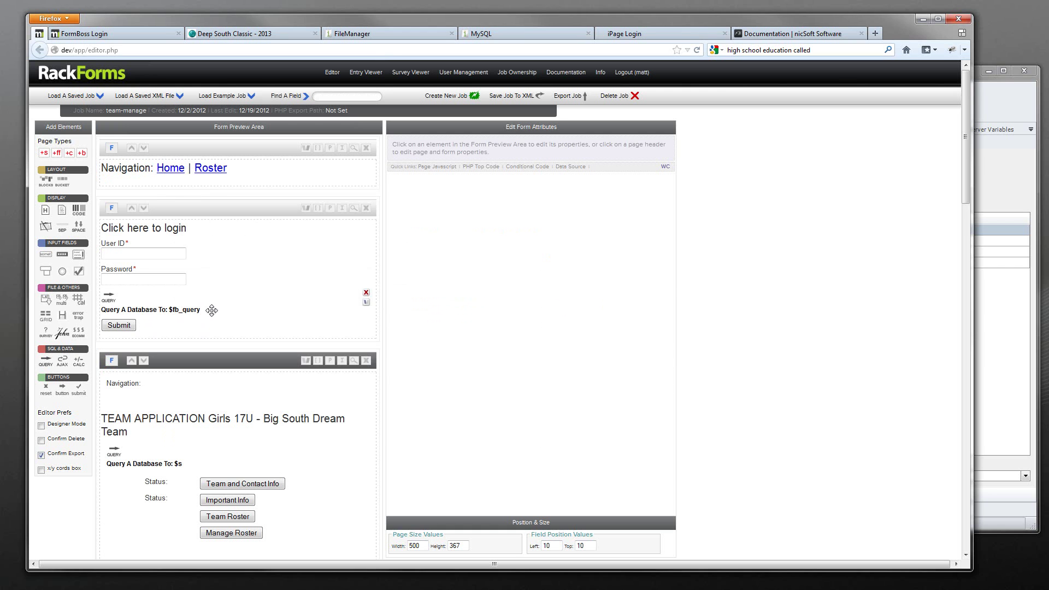
click(181, 178)
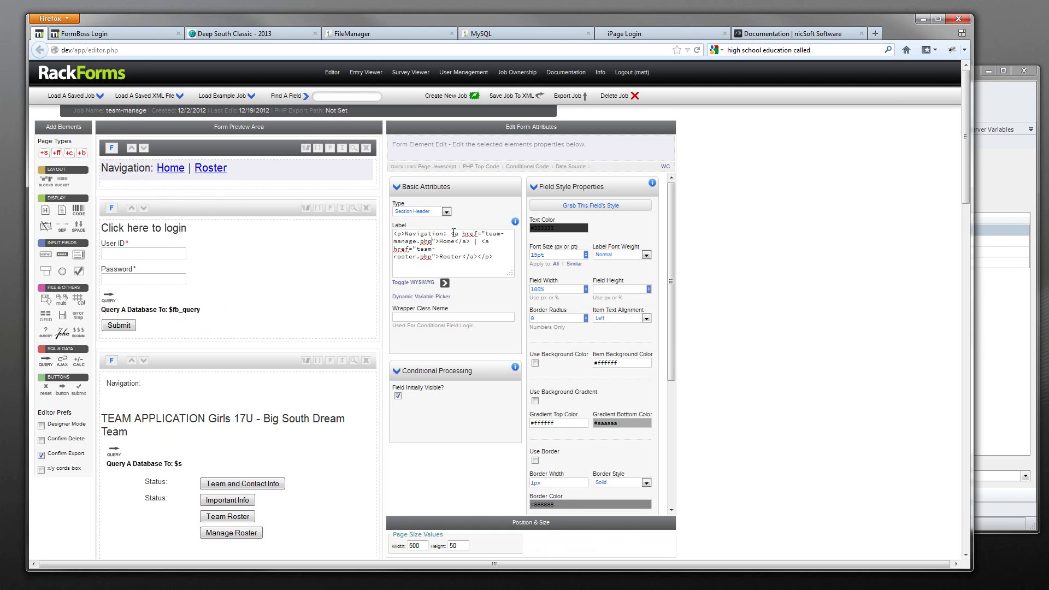
drag(452, 233, 409, 233)
key(Delete)
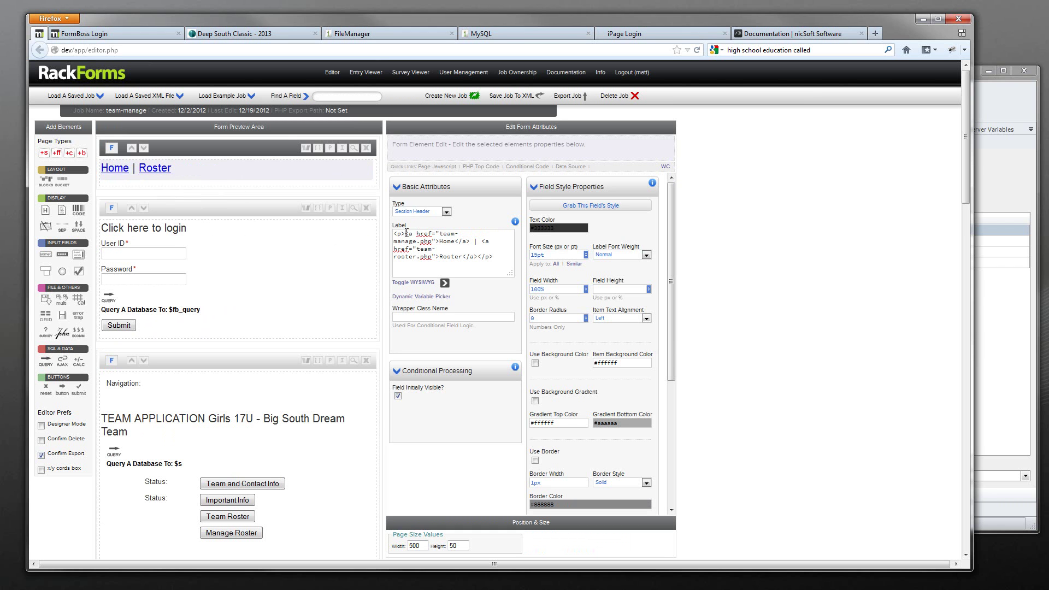
Preview the TEAM APPLICATION page to check the revised navigation layout, and close the preview
scroll(368, 358, down, 2)
click(355, 299)
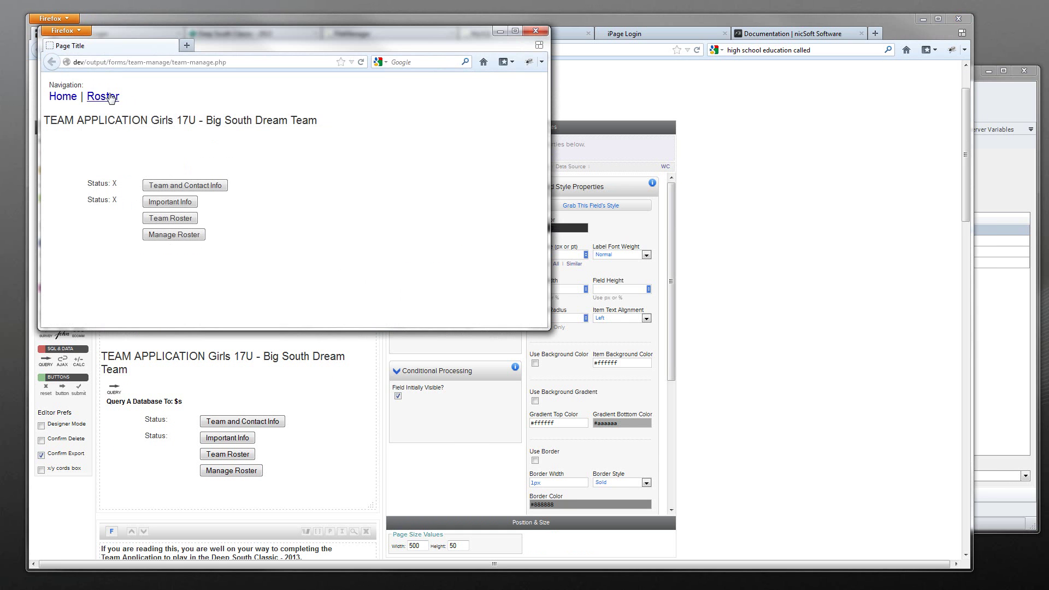
click(538, 32)
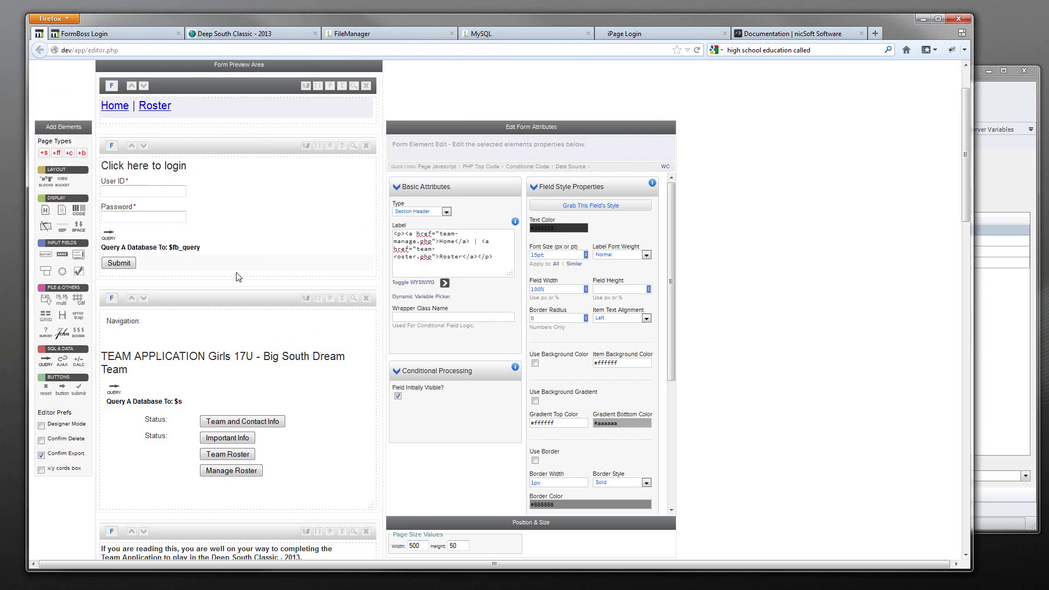
Copy the complete navigation include label from the TEAM APPLICATION page's body copy element
click(128, 325)
key(ctrl+a)
key(ctrl+c)
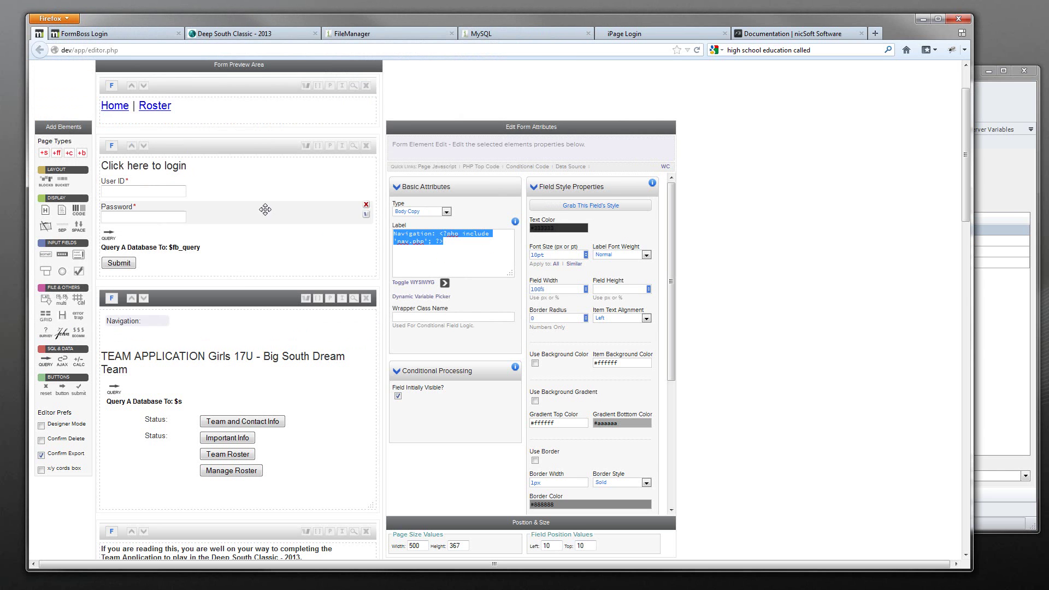
Add a body copy element above the Query all players heading and paste the copied nav.php include text as its label
scroll(260, 254, down, 12)
scroll(221, 306, down, 15)
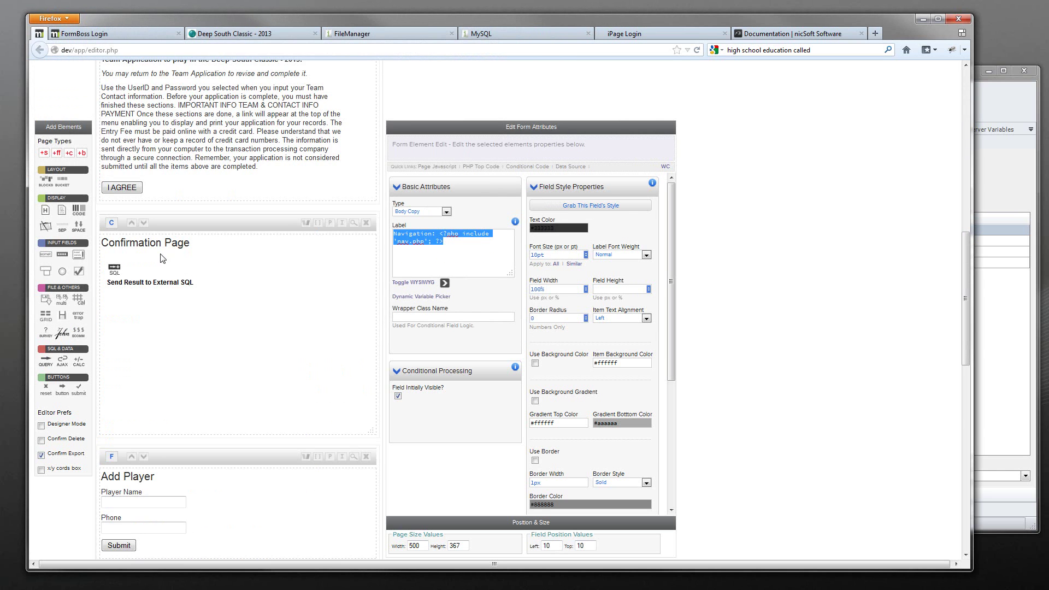
scroll(233, 370, down, 6)
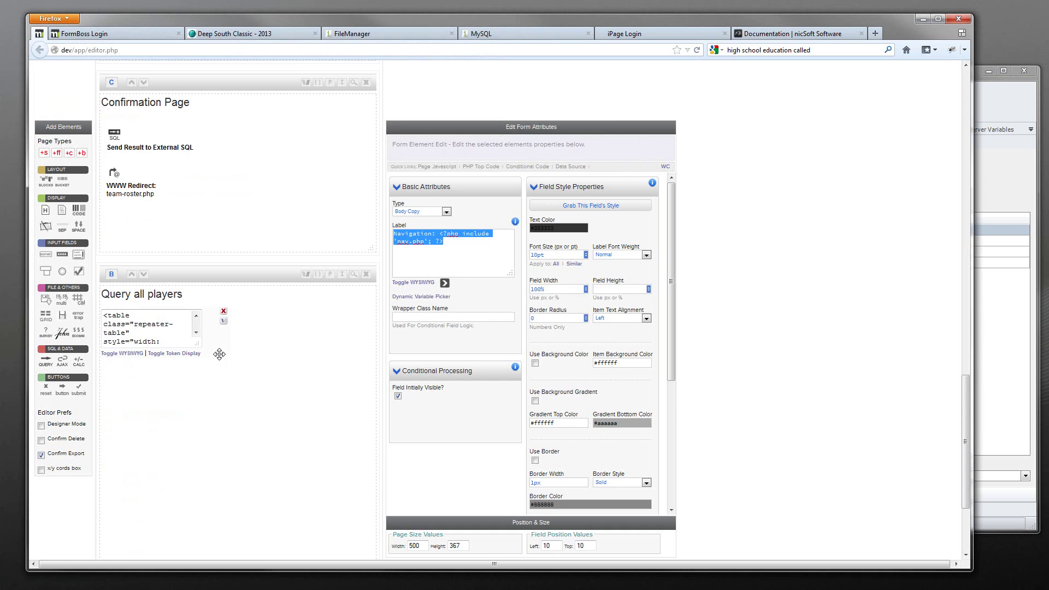
click(141, 294)
click(157, 292)
click(57, 218)
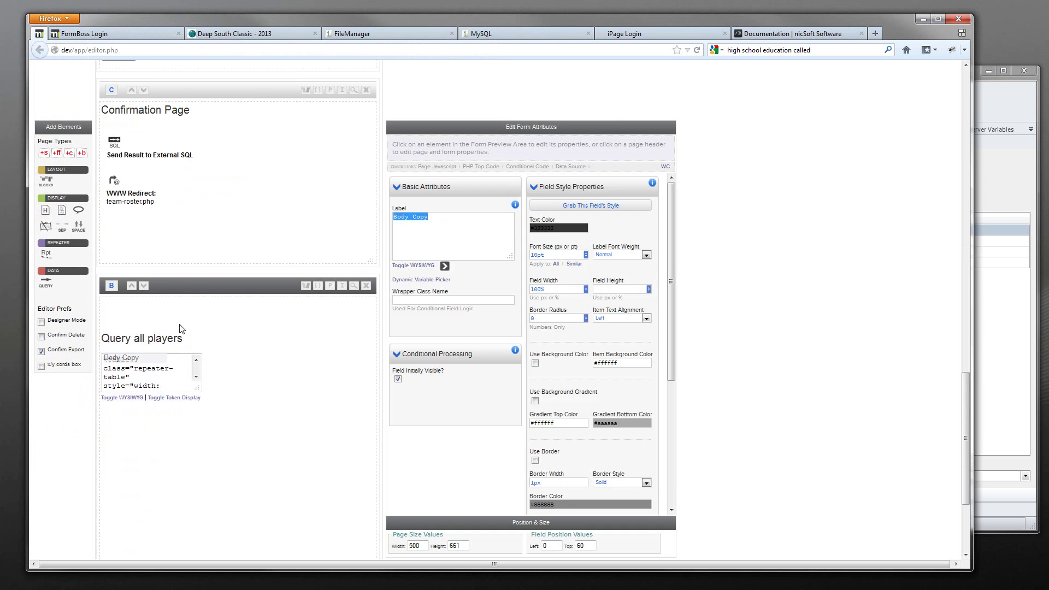
drag(140, 354, 130, 312)
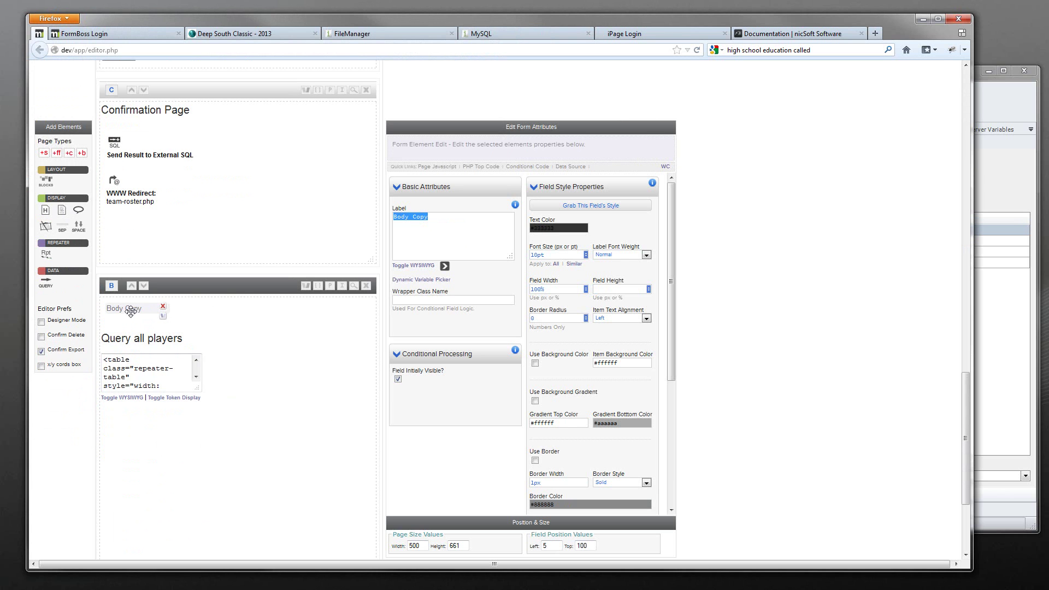
key(ctrl+v)
Preview the Query all players page, test its Home and Roster navigation links, and close the preview
click(342, 286)
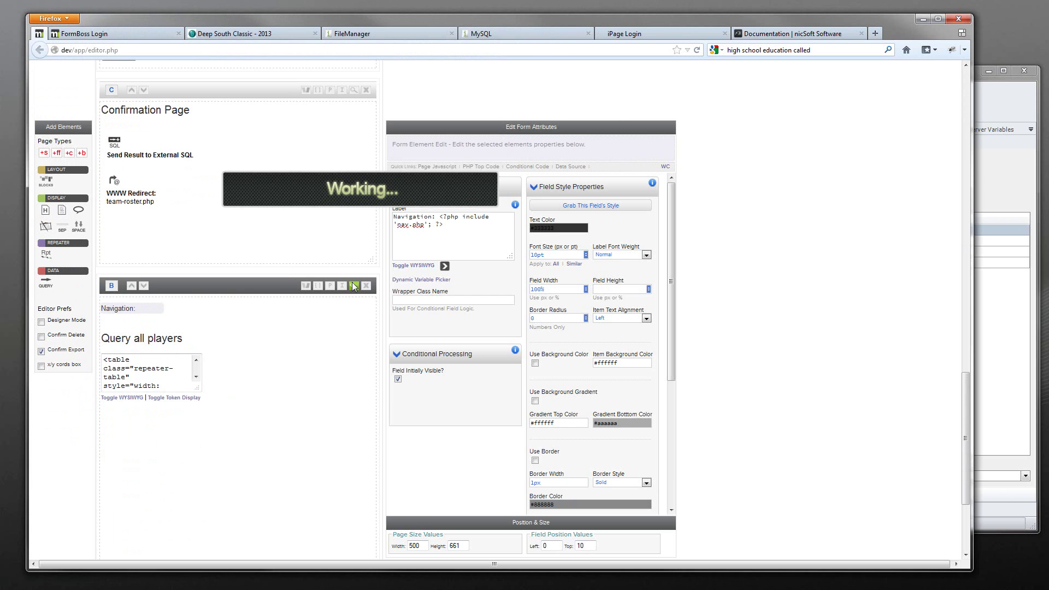
click(55, 99)
click(103, 98)
click(73, 98)
click(103, 97)
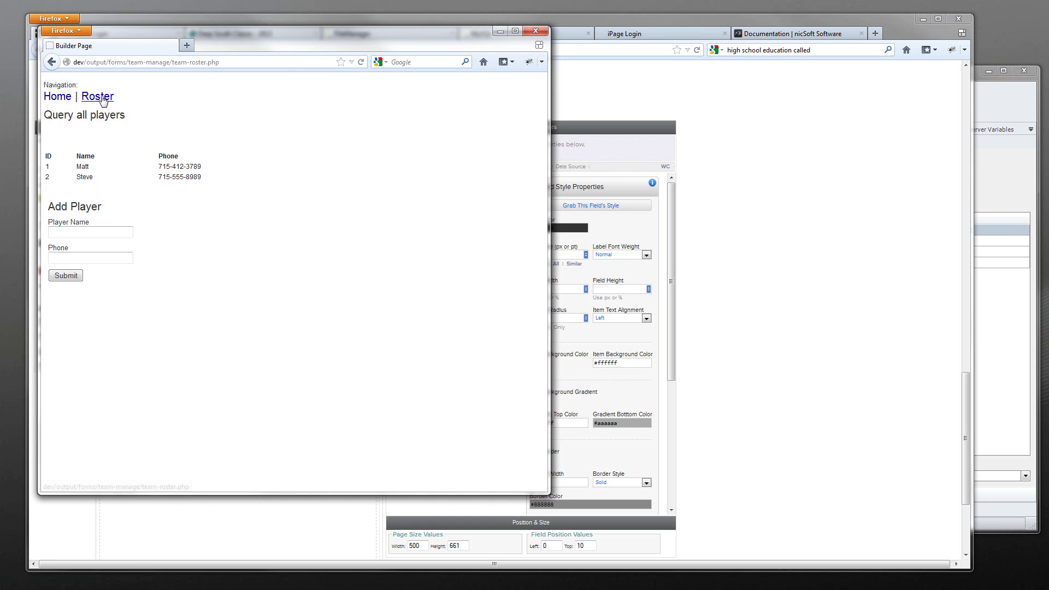
click(535, 31)
Review the job's pages from the TEAM APPLICATION buttons down through the Add Player, confirmation and Query all players pages
click(293, 428)
scroll(277, 419, down, 5)
scroll(276, 393, up, 15)
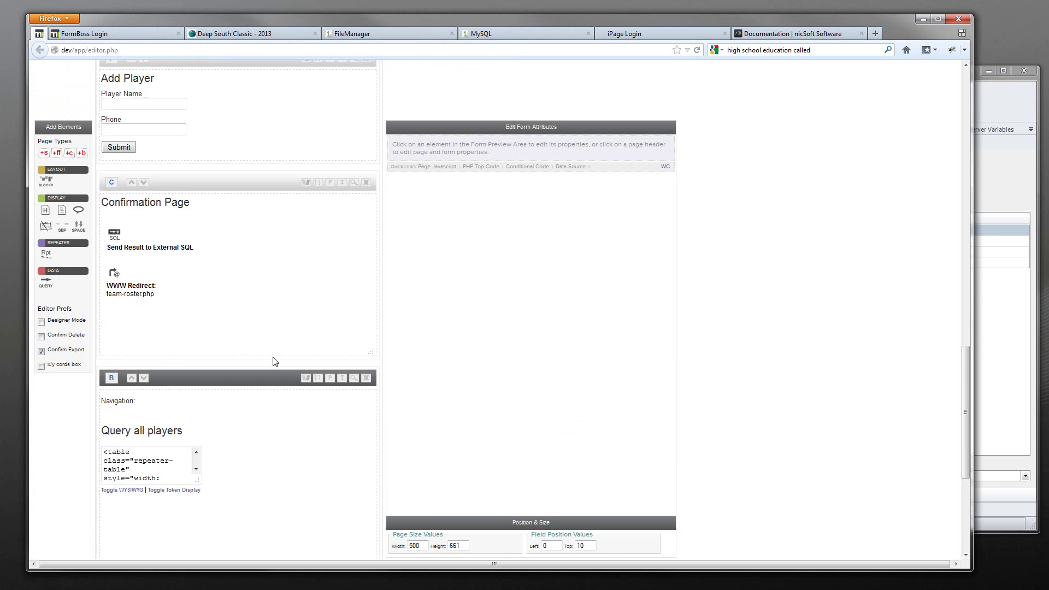
scroll(272, 352, up, 2)
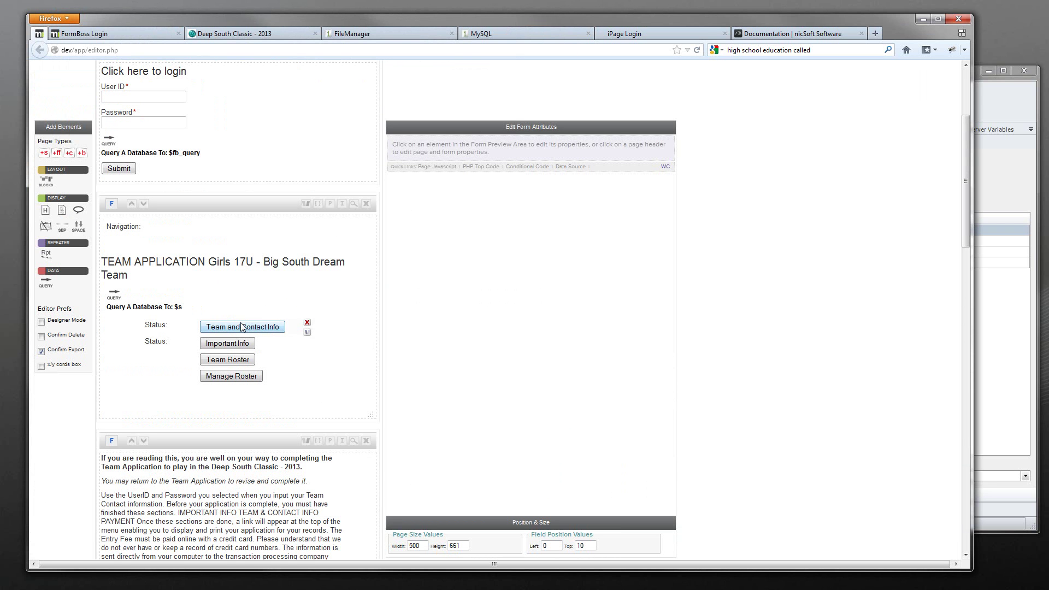
drag(276, 361, 150, 370)
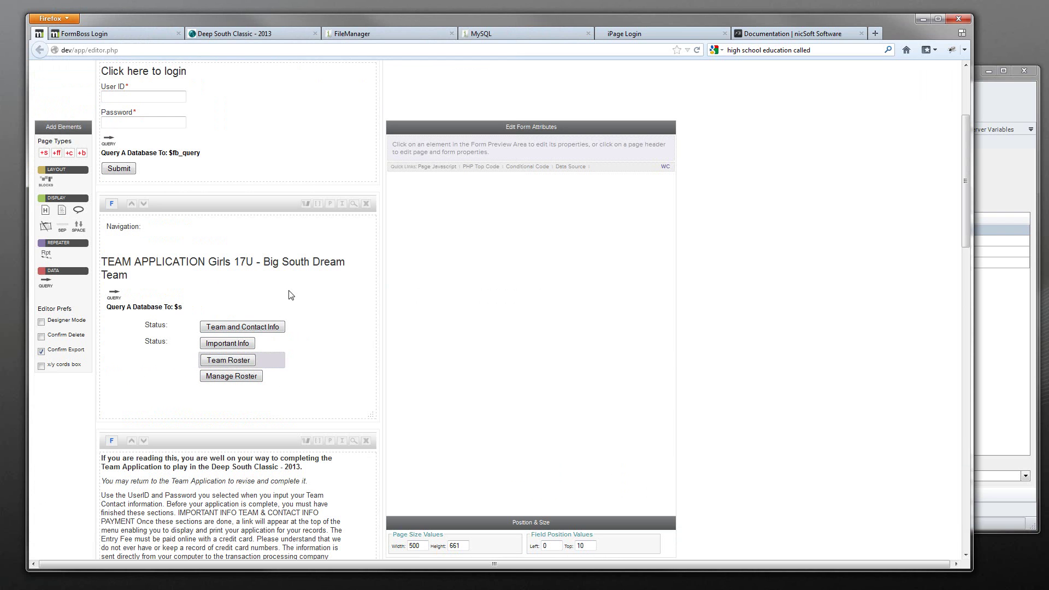
scroll(222, 400, down, 15)
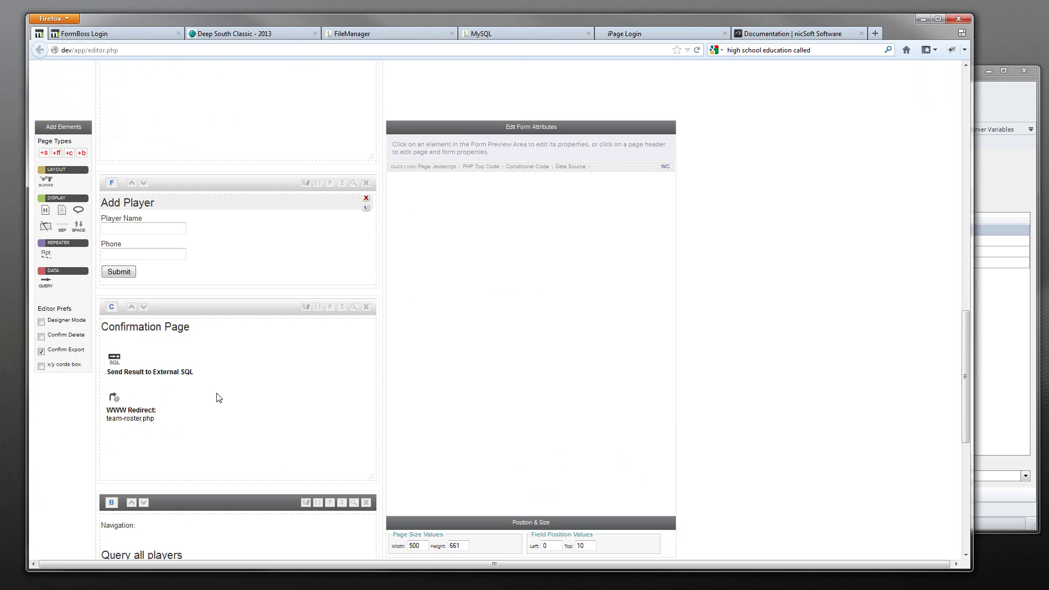
scroll(223, 396, down, 5)
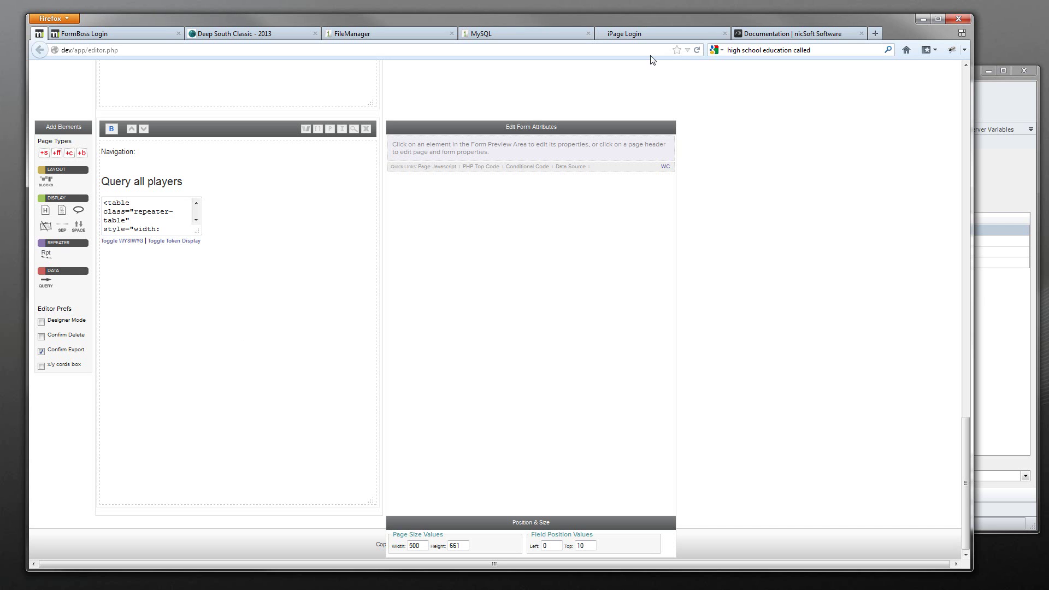
Examine the Deep South Classic - 2013 team registration form, and return to the first pages of the team-manage job in the RackForms editor
click(255, 36)
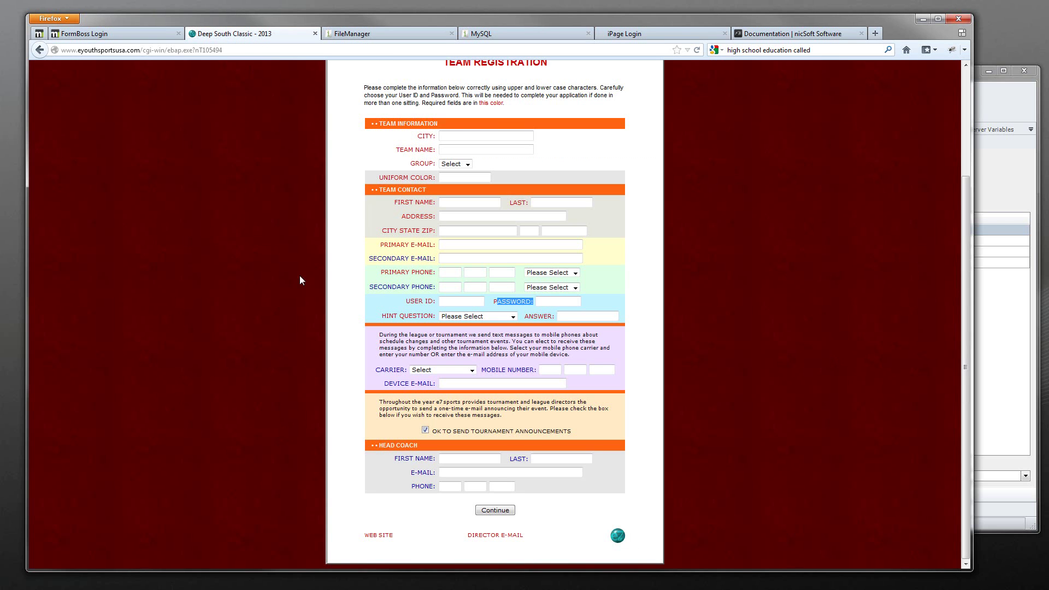
scroll(322, 236, up, 4)
scroll(398, 226, down, 2)
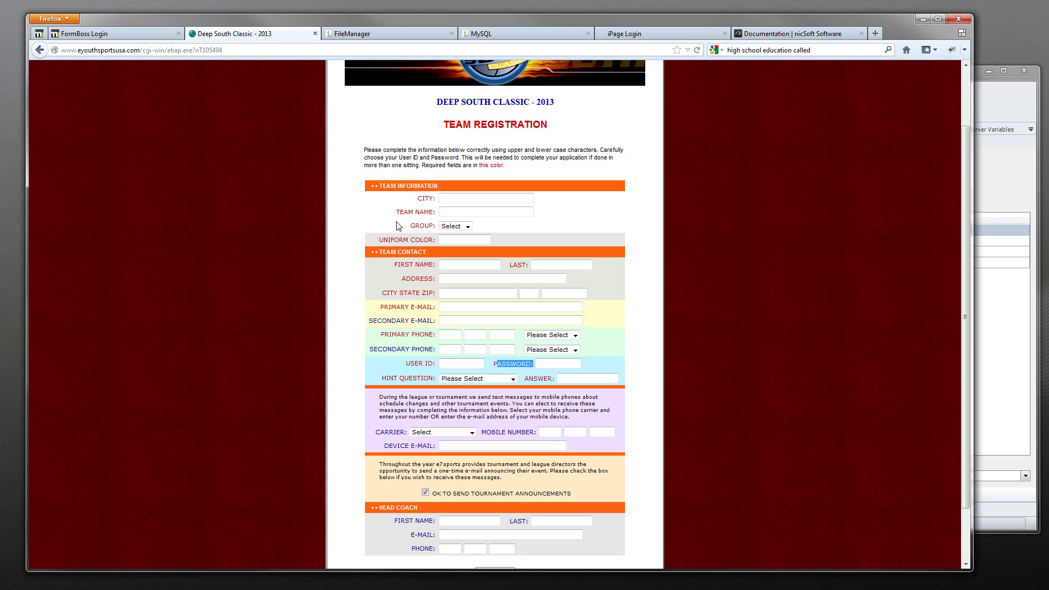
click(43, 34)
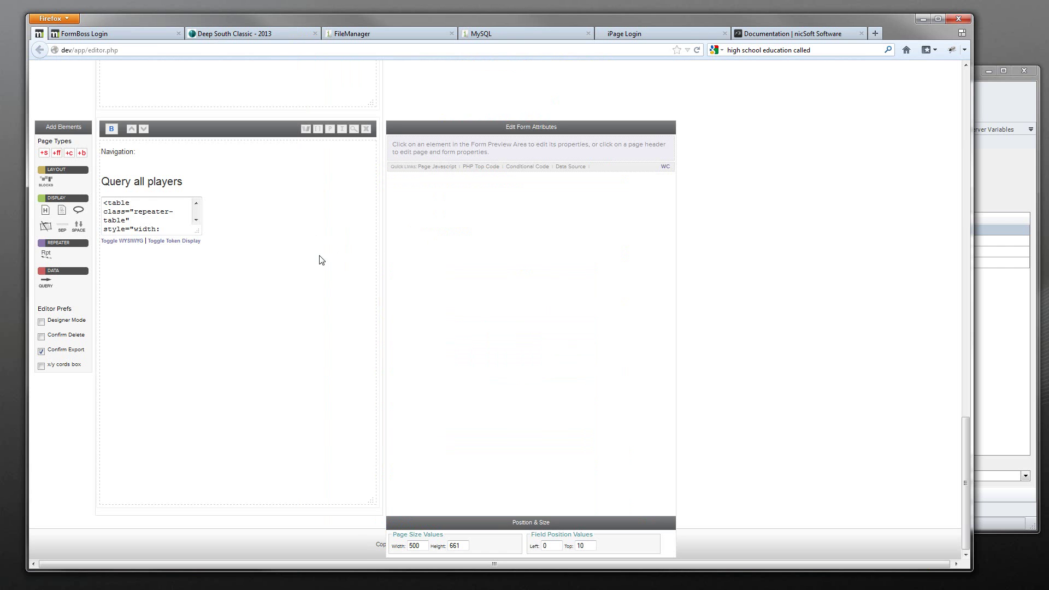
scroll(317, 306, up, 10)
scroll(298, 308, up, 6)
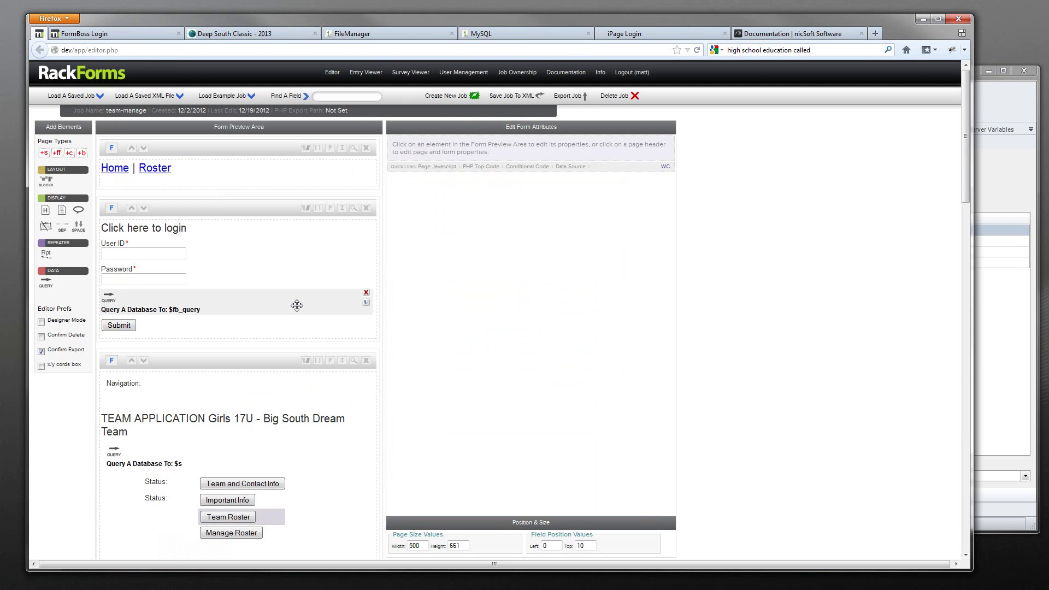